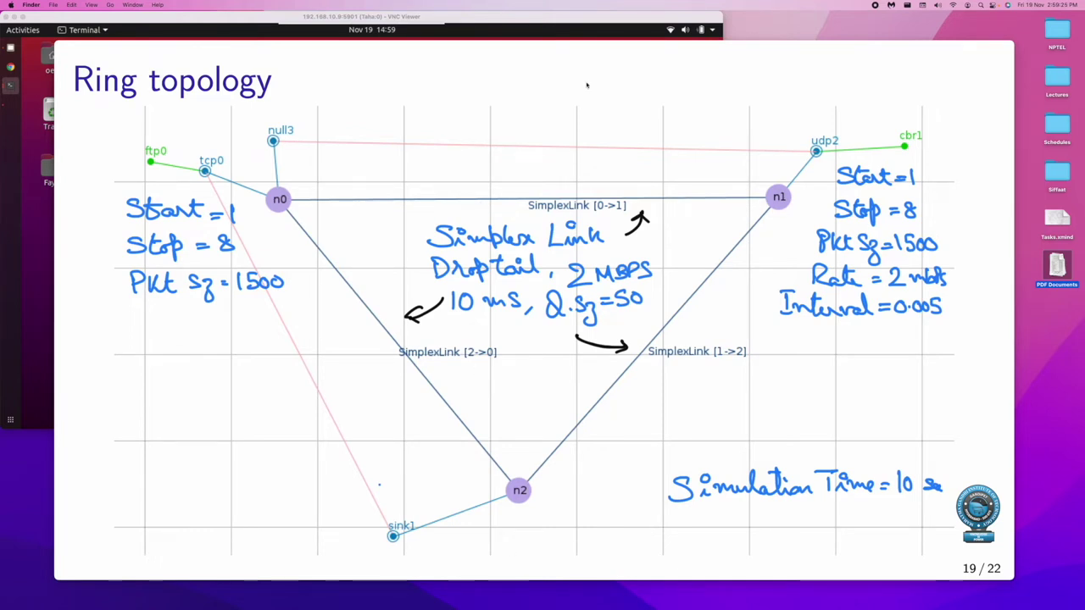
# Bring the remote Ubuntu terminal in front of the Keynote Ring topology slide
pyautogui.click(559, 21)
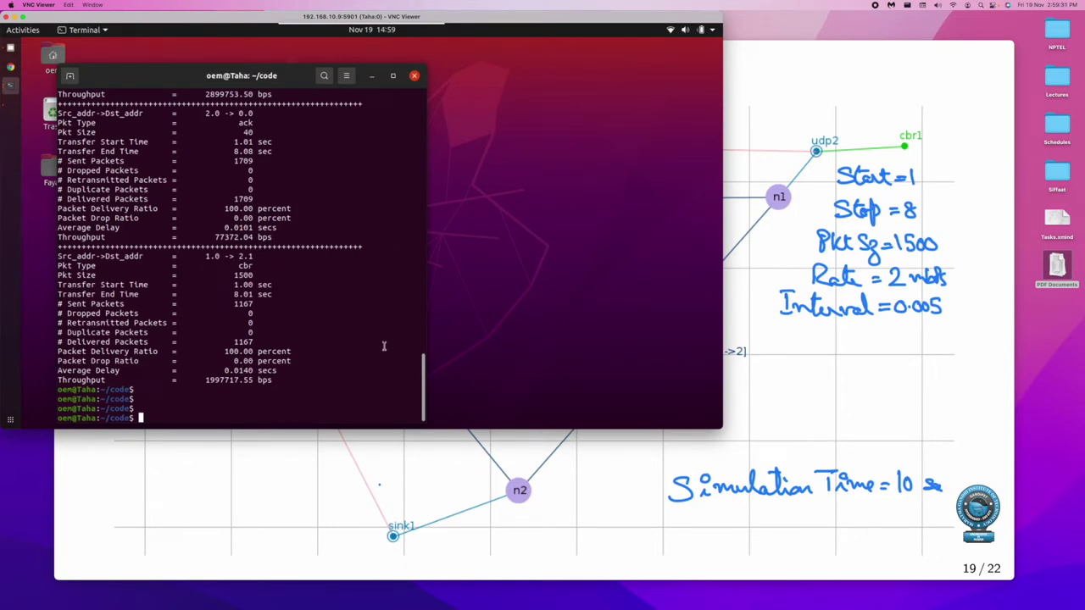
# List the code folder and run java -jar NSG2.1.jar in the background
pyautogui.write('ls')
pyautogui.press('Return')
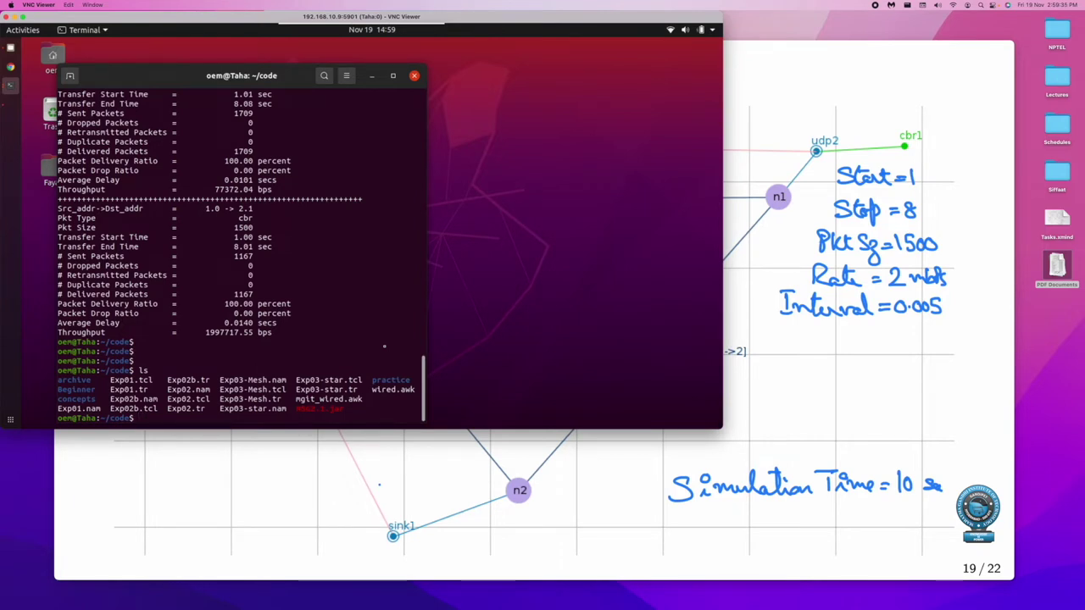
pyautogui.write('java -jar NSG')
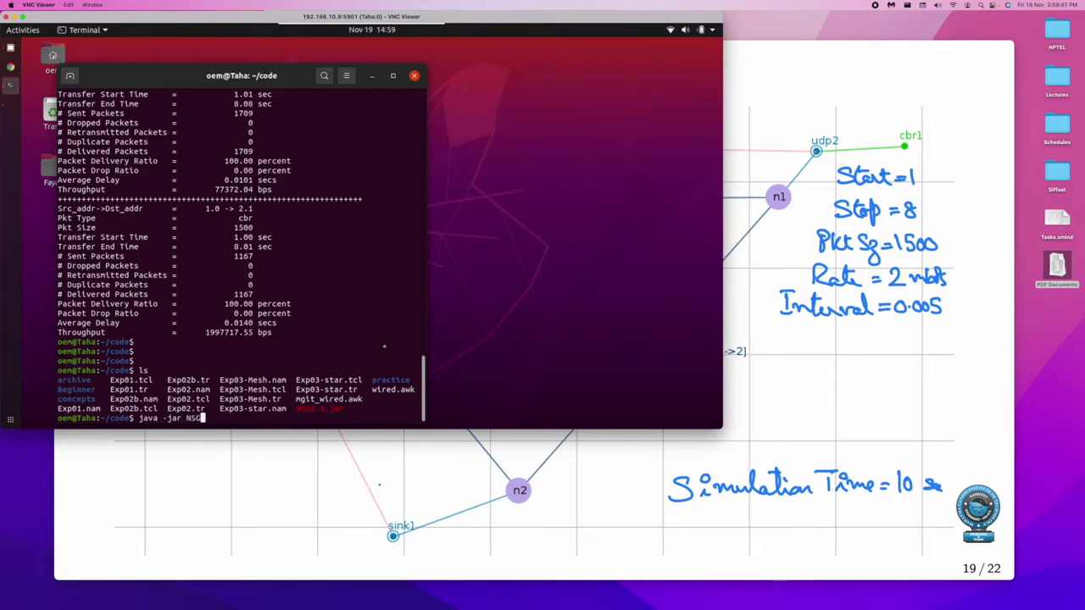
pyautogui.press('Tab')
pyautogui.write('&')
pyautogui.press('Return')
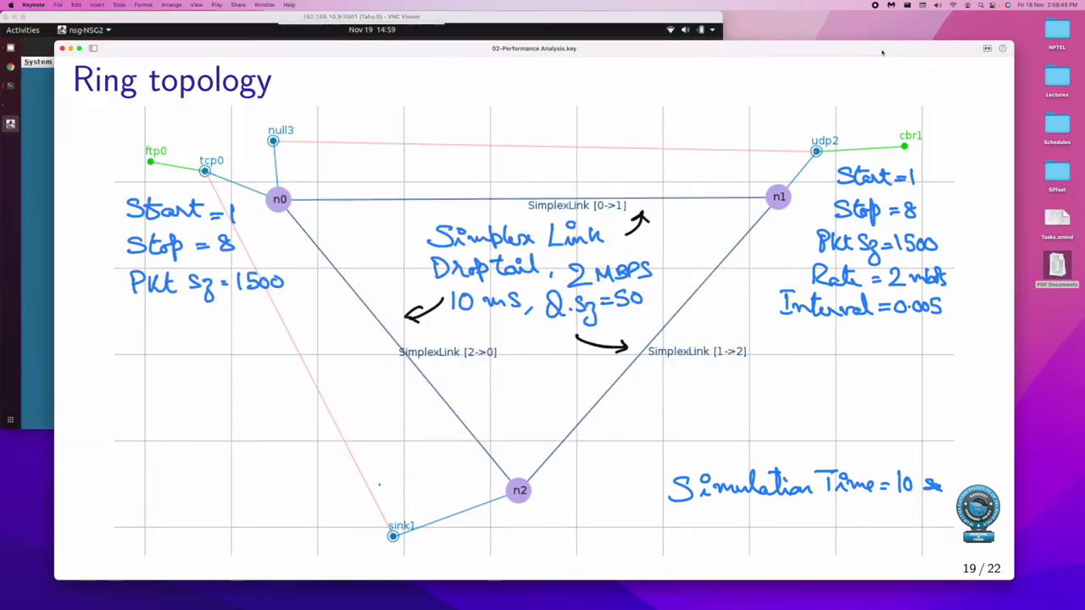
# Move the Keynote slide aside and start a new wired NSG2 scenario
pyautogui.click(881, 53)
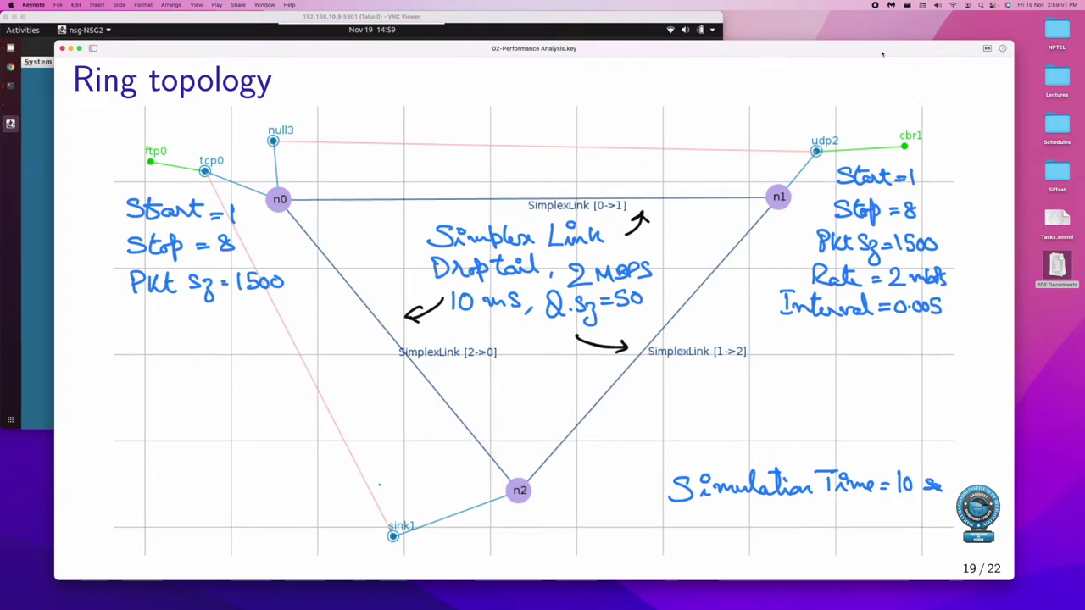
pyautogui.hotkey('ctrl', 'alt', 'i')
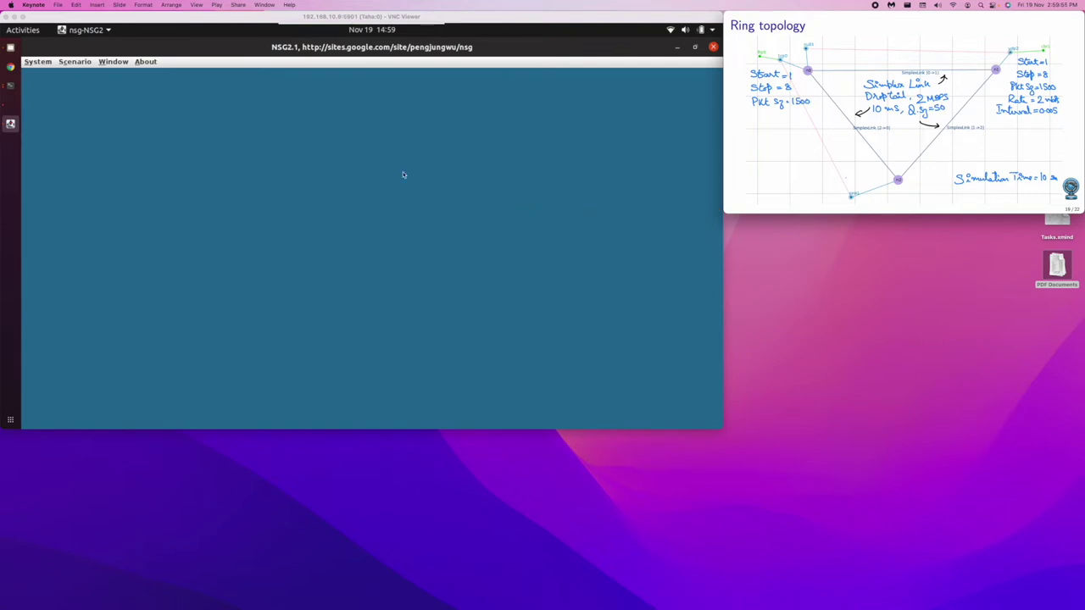
pyautogui.click(76, 64)
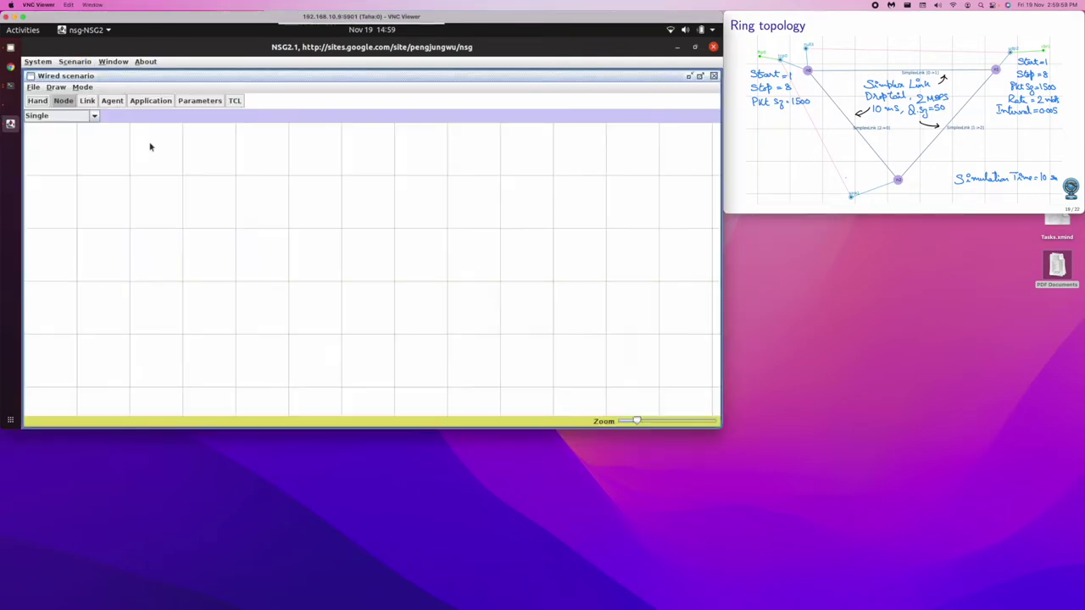
# Place nodes n0, n1 and n2 on the canvas in a triangle
pyautogui.click(259, 201)
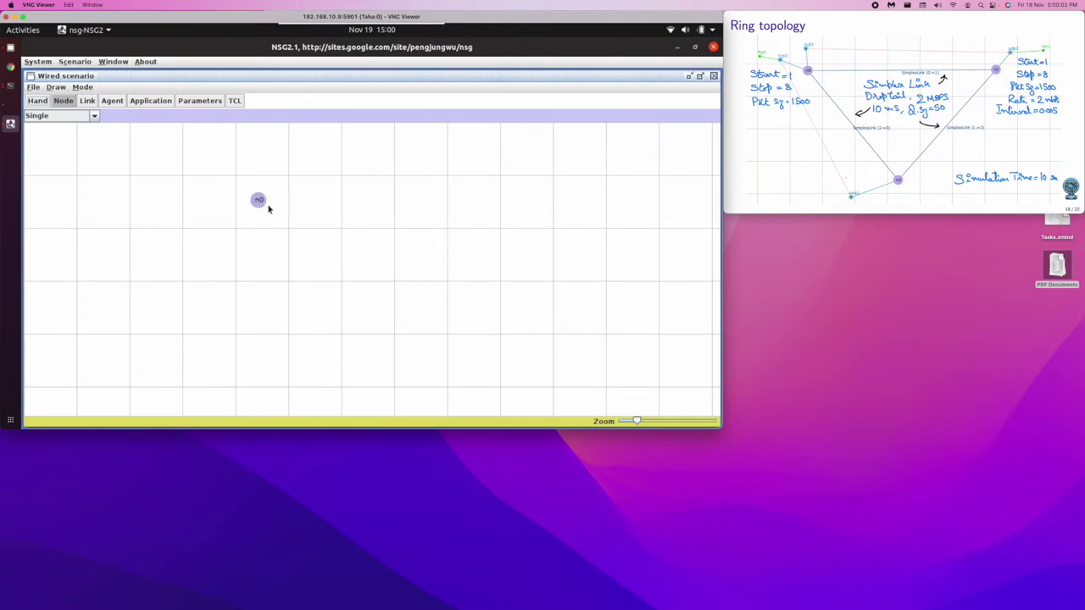
pyautogui.click(476, 200)
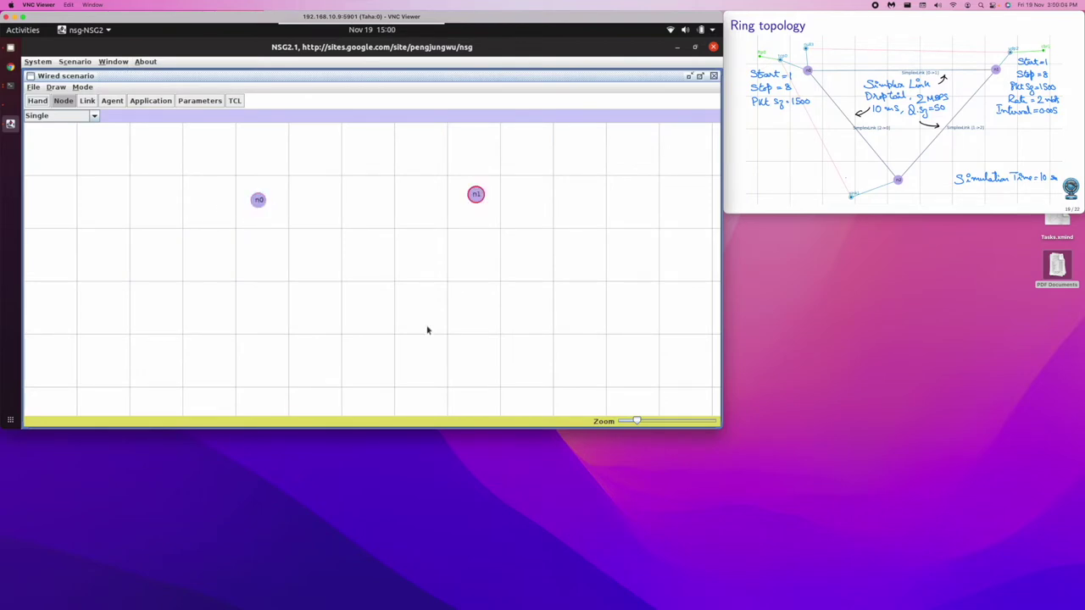
pyautogui.click(359, 346)
# Set the link type to simplex-link with a capacity of 2 Mbps
pyautogui.click(88, 101)
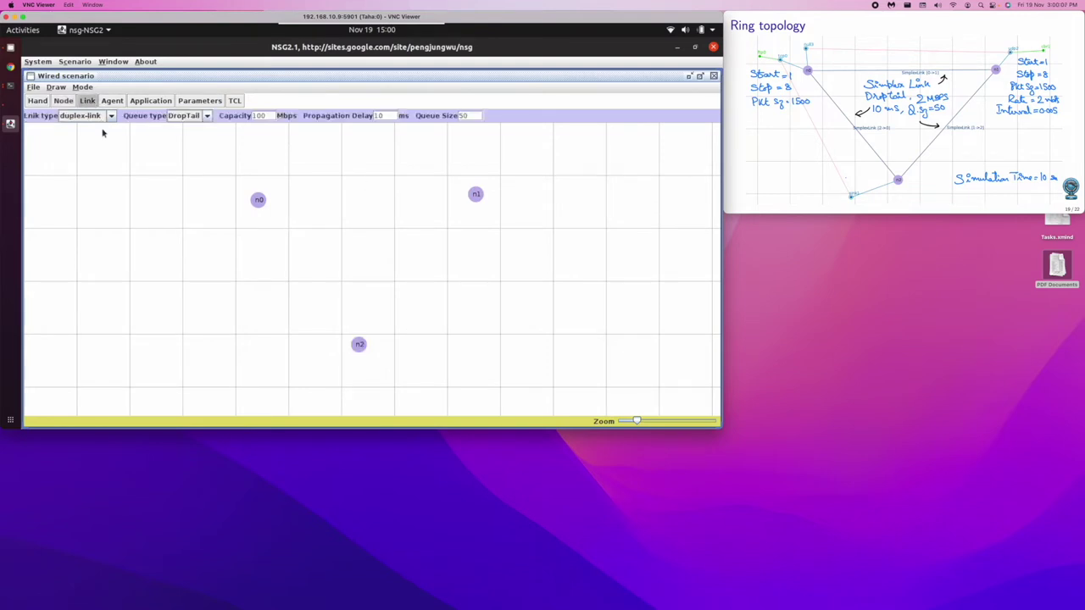
pyautogui.click(111, 116)
pyautogui.click(97, 138)
pyautogui.click(268, 116)
pyautogui.press('BackSpace')
pyautogui.press('BackSpace')
# Draw simplex links n0→n1, n1→n2 and n2→n0 to close the ring
pyautogui.click(262, 201)
pyautogui.click(261, 200)
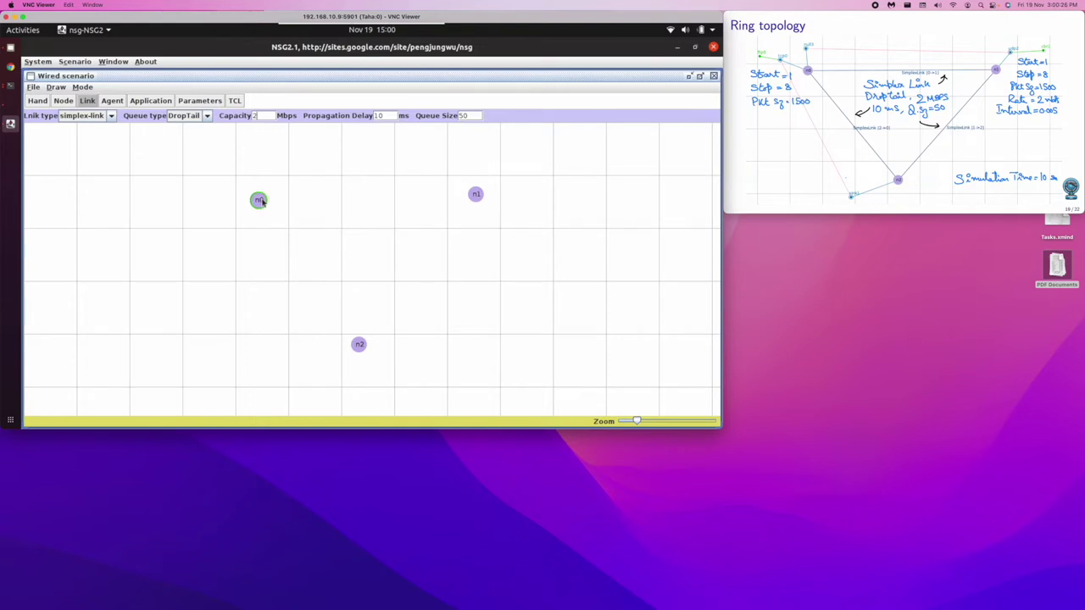
pyautogui.click(475, 196)
pyautogui.click(476, 196)
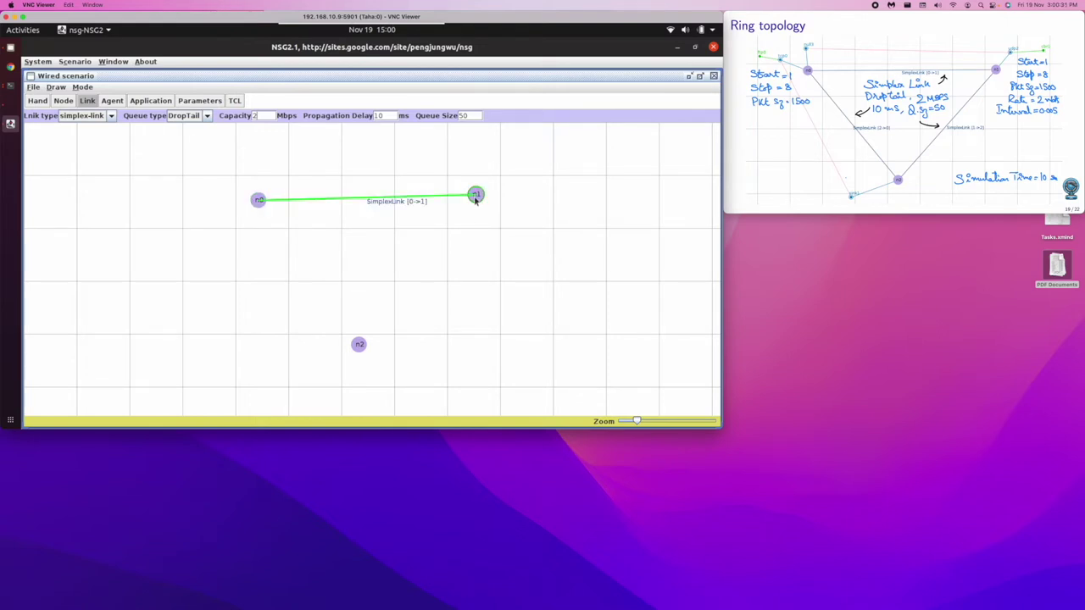
pyautogui.click(475, 196)
pyautogui.click(358, 345)
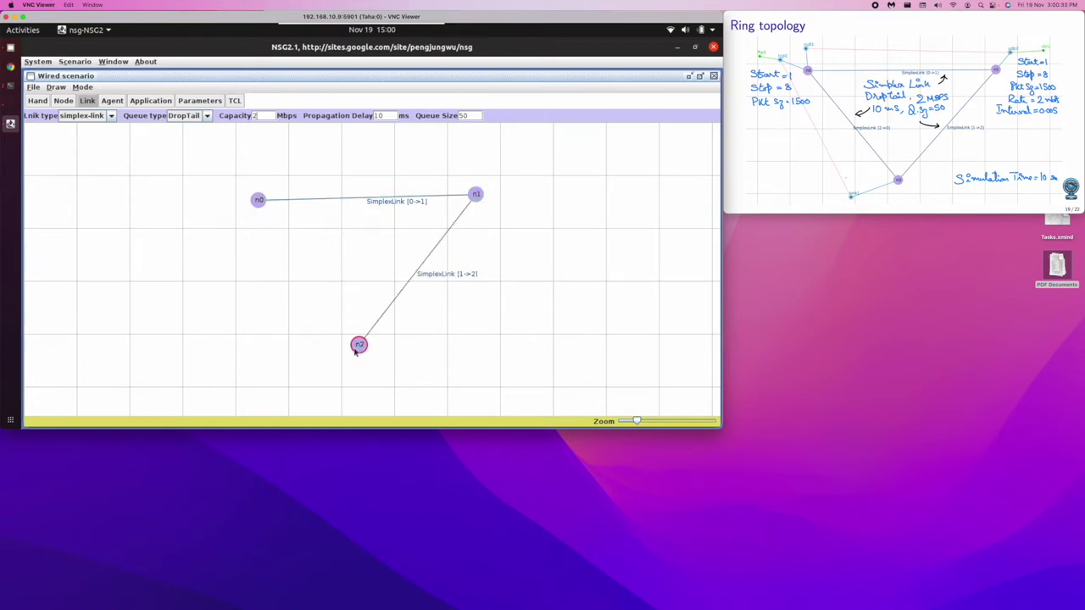
pyautogui.click(258, 200)
pyautogui.click(257, 200)
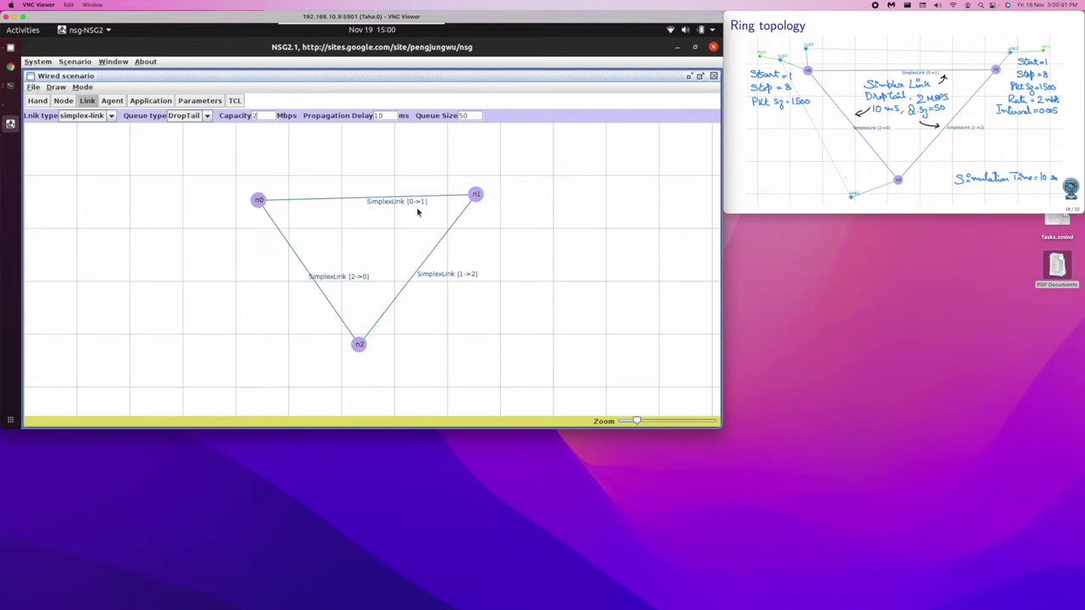
pyautogui.click(472, 198)
pyautogui.click(117, 101)
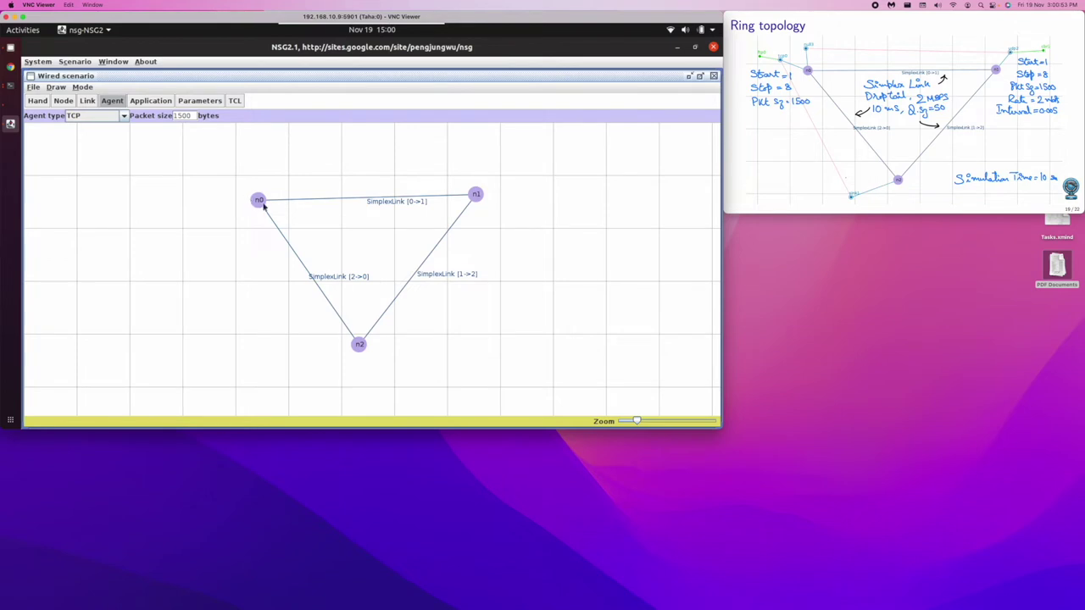
# Attach TCP agent tcp0 on n0 and TCPSink sink1 on n2, and connect them
pyautogui.moveTo(258, 200); pyautogui.dragTo(195, 175)
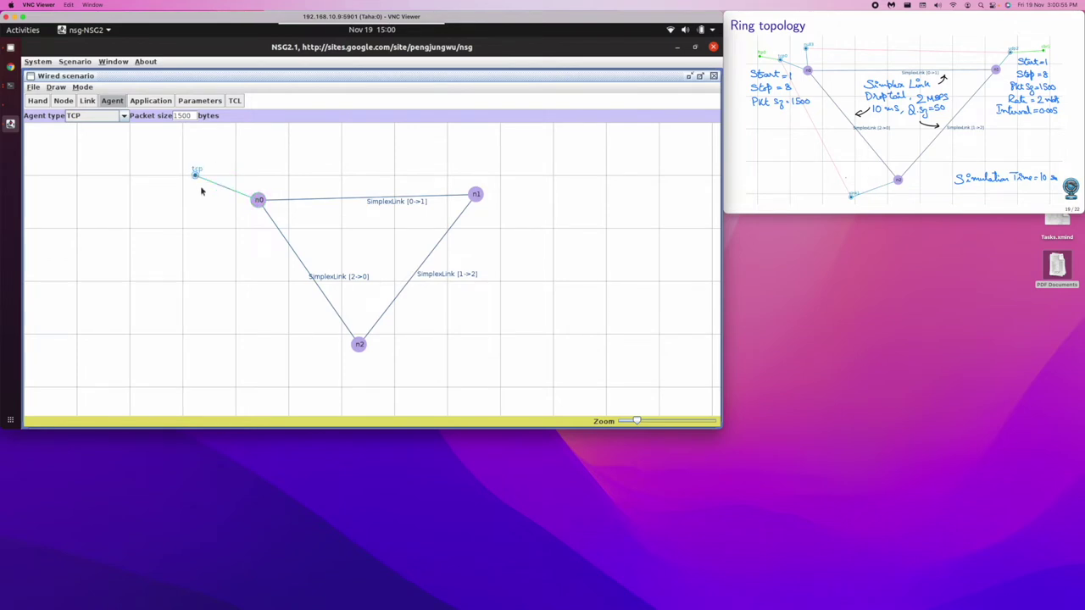
pyautogui.click(123, 117)
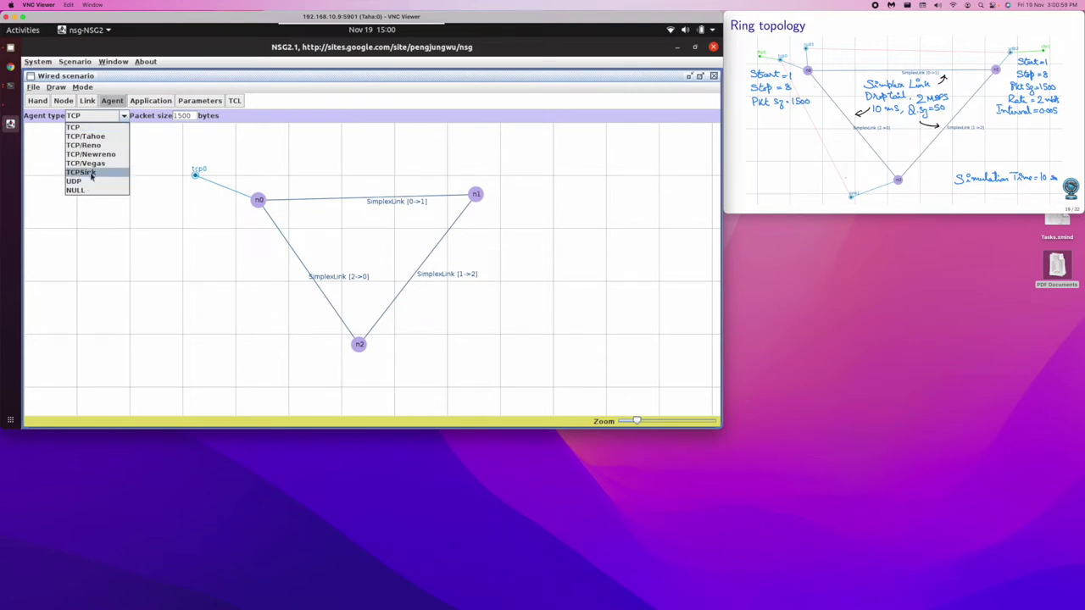
pyautogui.click(89, 176)
pyautogui.moveTo(357, 344); pyautogui.dragTo(275, 370)
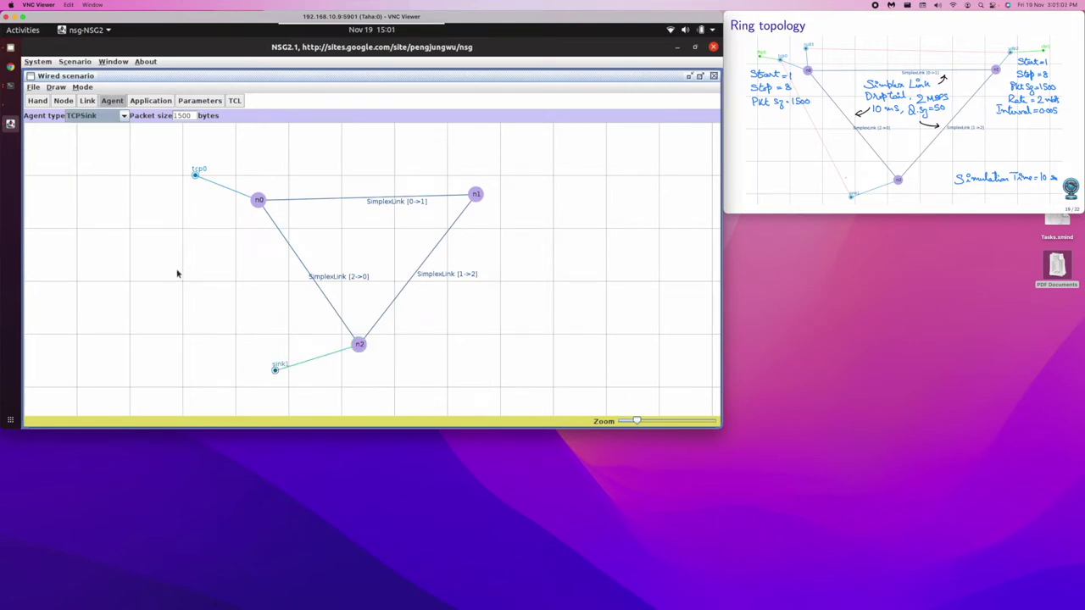
pyautogui.click(196, 174)
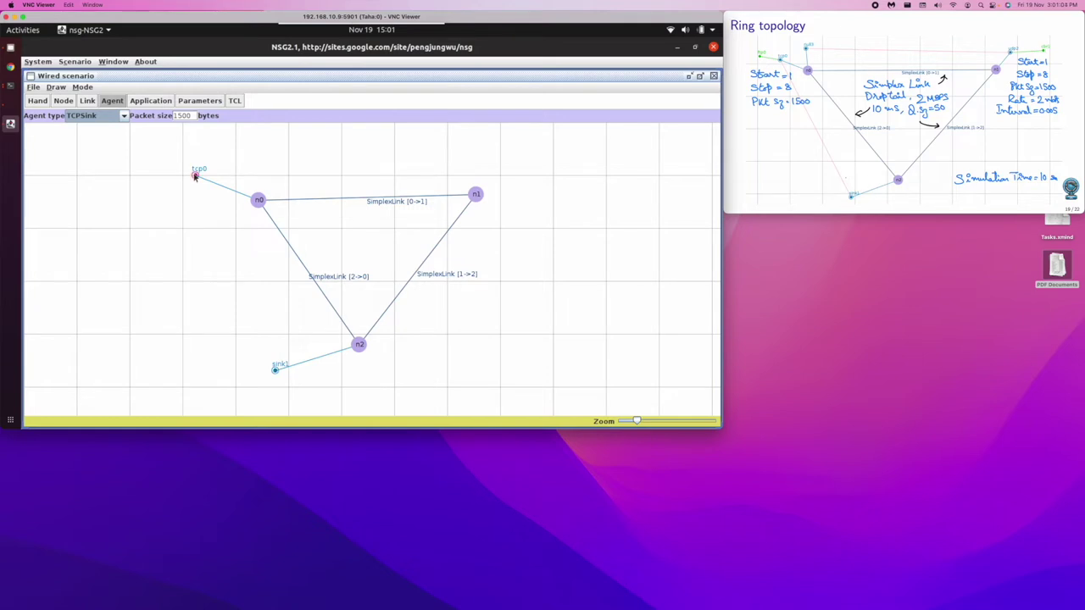
pyautogui.click(275, 371)
# Attach UDP agent udp2 on n1 and NULL agent null3 on n0, and connect them
pyautogui.click(127, 118)
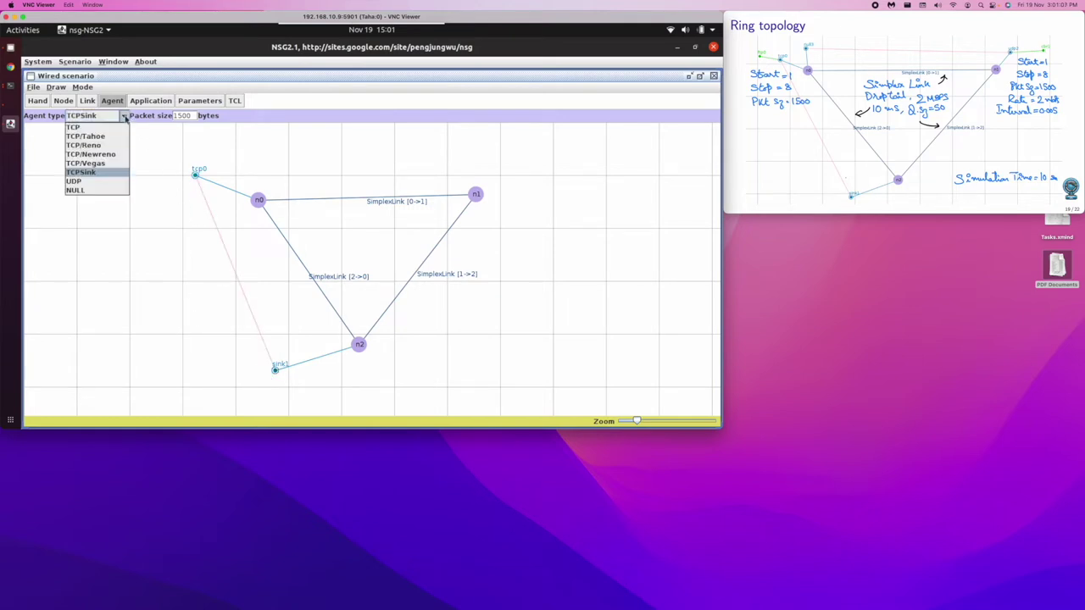
pyautogui.click(91, 180)
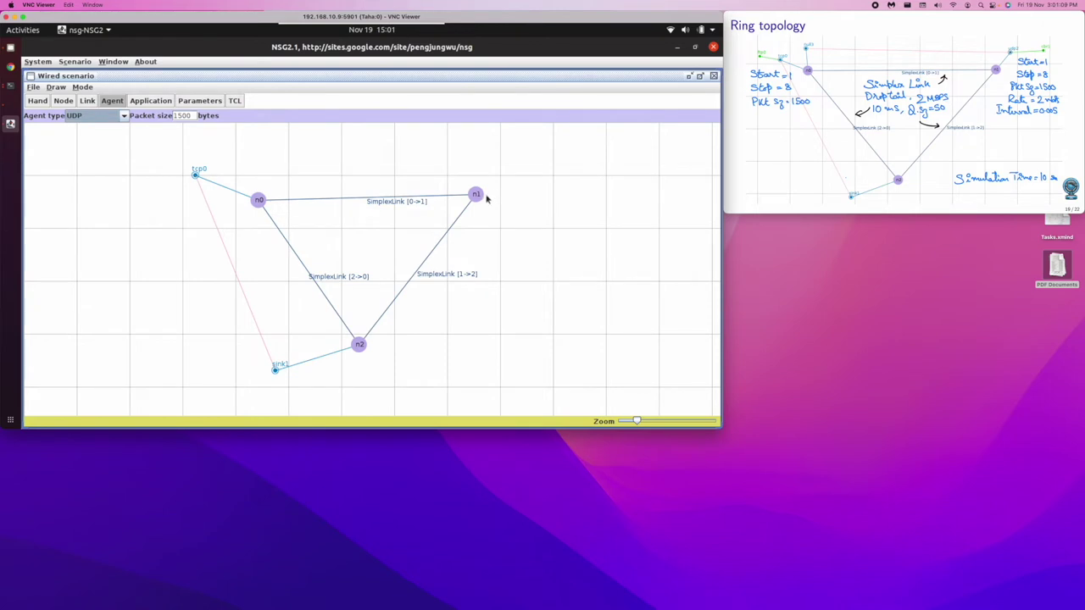
pyautogui.moveTo(472, 195); pyautogui.dragTo(531, 162)
pyautogui.click(124, 118)
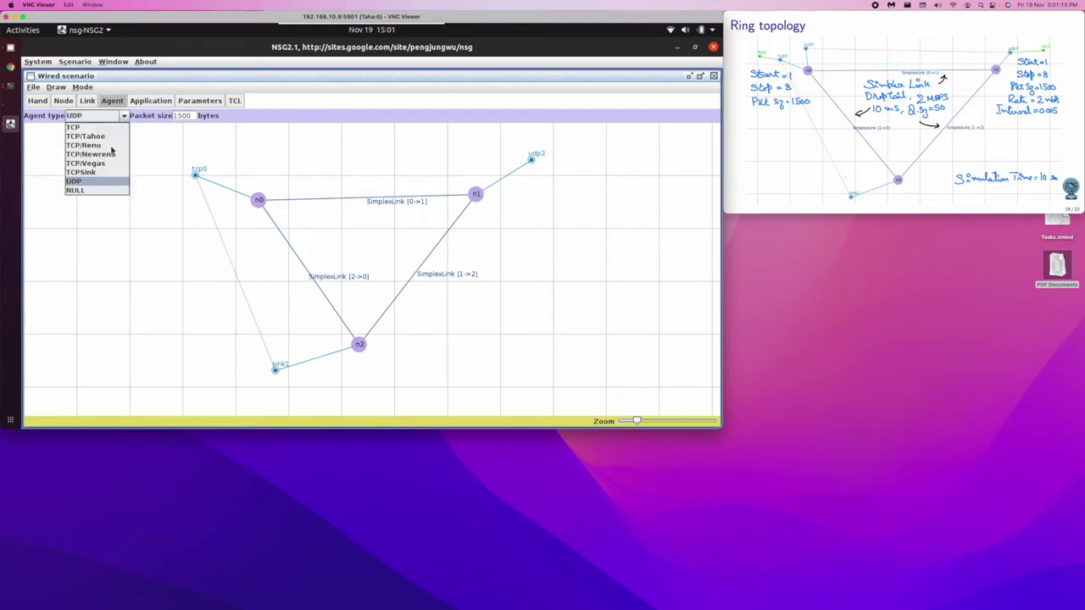
pyautogui.click(91, 195)
pyautogui.moveTo(259, 198); pyautogui.dragTo(239, 156)
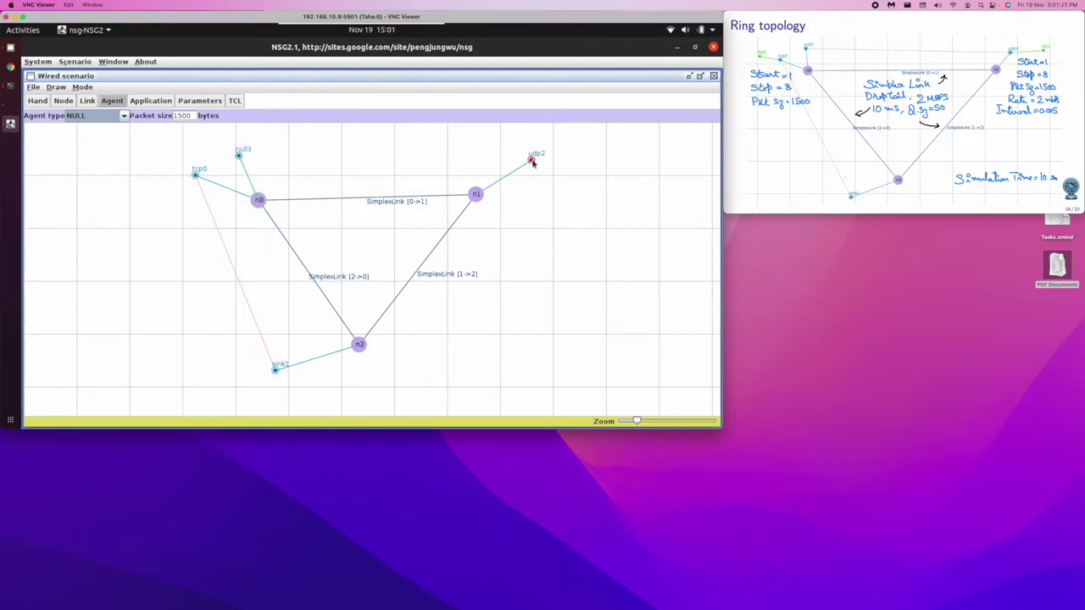
pyautogui.moveTo(532, 162); pyautogui.dragTo(241, 157)
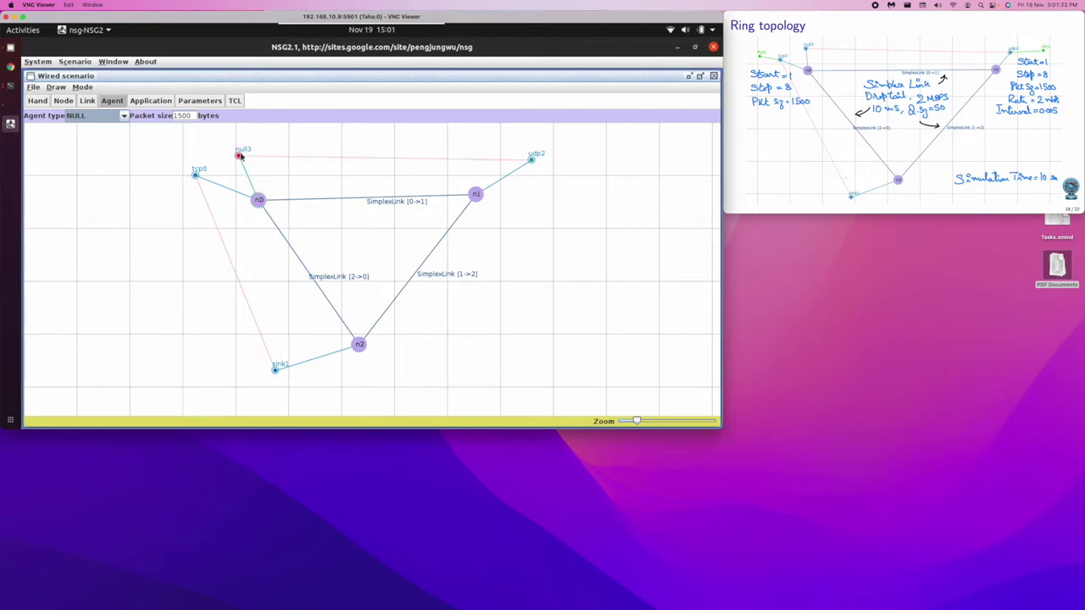
# Attach an FTP application ftp0 to the tcp0 agent
pyautogui.click(152, 102)
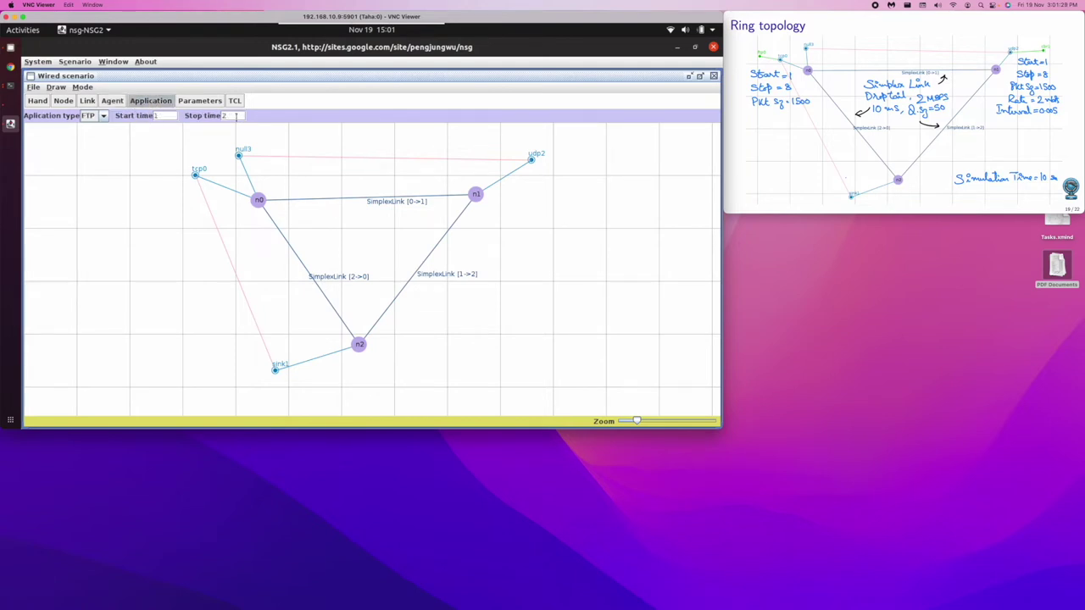
pyautogui.click(196, 174)
pyautogui.moveTo(139, 173); pyautogui.dragTo(140, 172)
# Attach CBR application cbr1 to udp2 with 1500-byte packets and rate 2
pyautogui.click(103, 115)
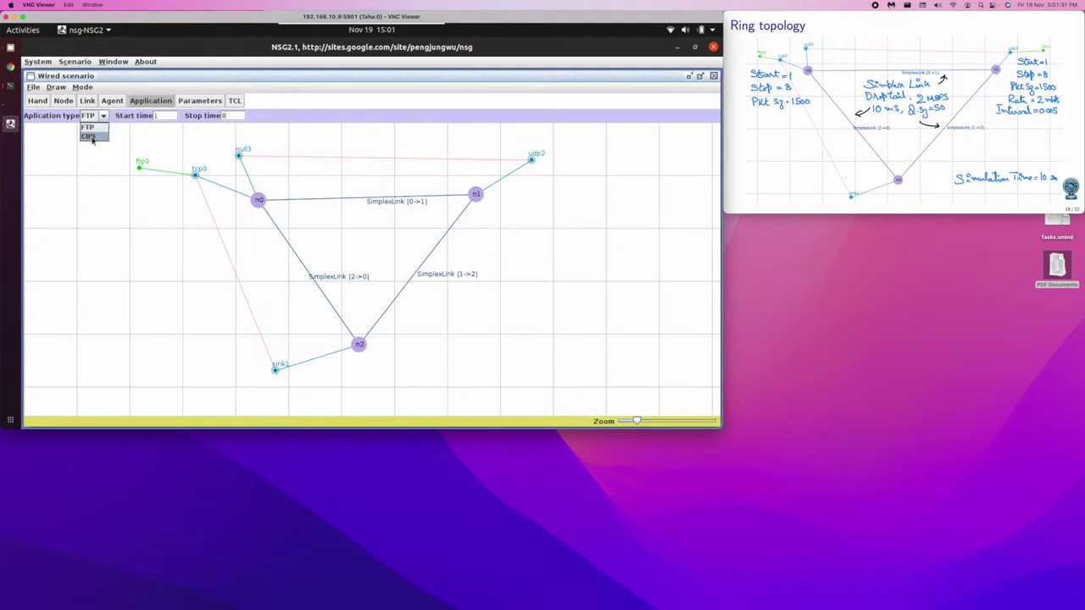
pyautogui.click(90, 137)
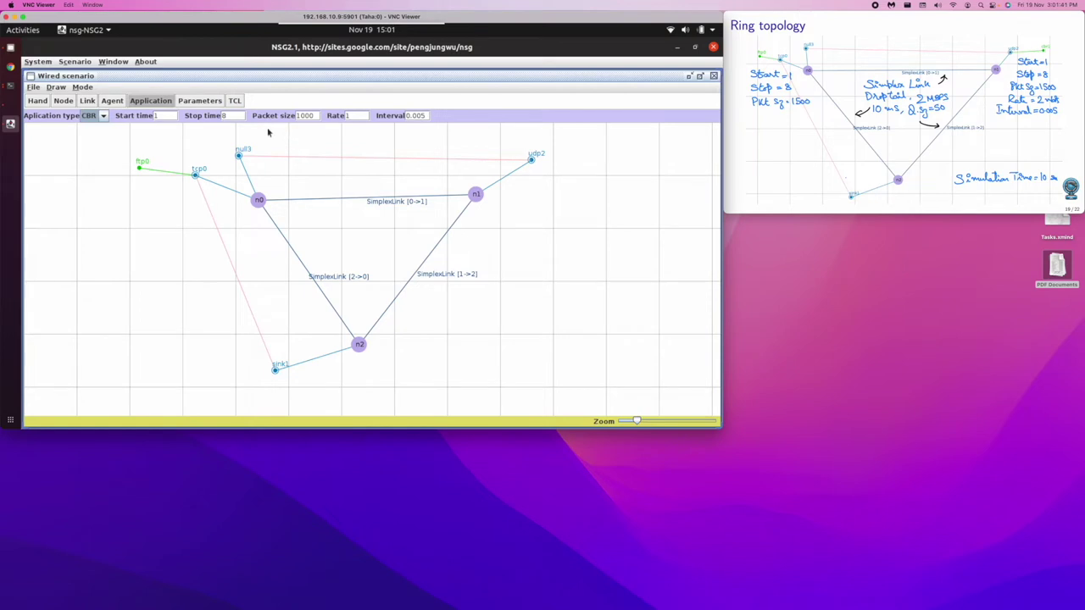
pyautogui.click(228, 115)
pyautogui.click(359, 115)
pyautogui.press('BackSpace')
pyautogui.write('2')
pyautogui.click(531, 160)
pyautogui.moveTo(533, 164); pyautogui.dragTo(584, 168)
# Rename the output files to Exp03-Ring.tr and Exp03-Ring.nam, then generate the Tcl script
pyautogui.click(200, 101)
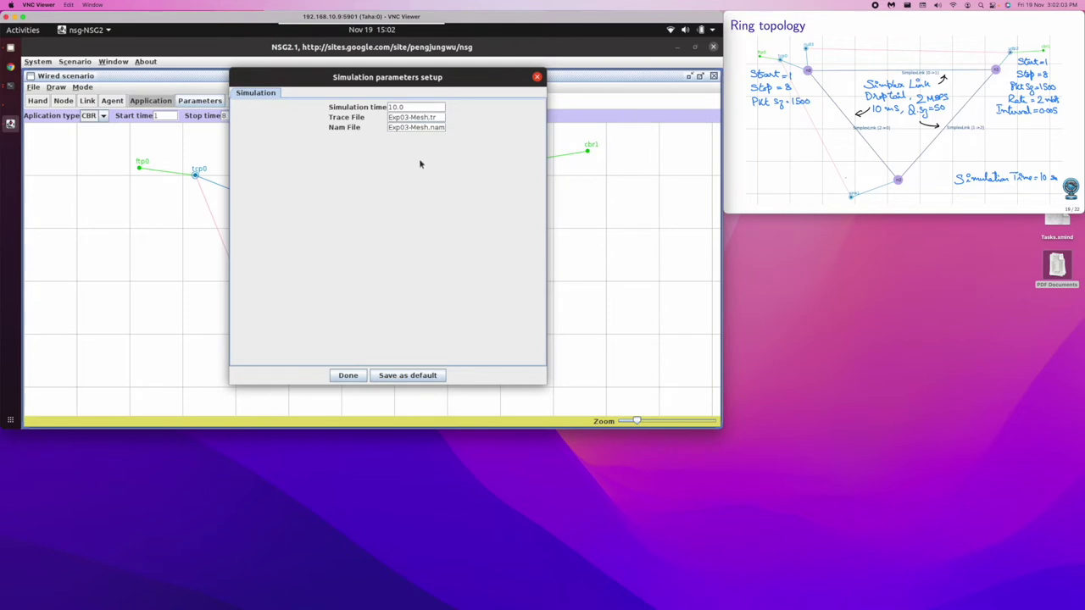
pyautogui.press('BackSpace')
pyautogui.press('BackSpace')
pyautogui.press('BackSpace')
pyautogui.press('BackSpace')
pyautogui.write('Ring')
pyautogui.click(427, 127)
pyautogui.press('BackSpace')
pyautogui.press('BackSpace')
pyautogui.press('BackSpace')
pyautogui.press('BackSpace')
pyautogui.write('Ring')
pyautogui.click(348, 375)
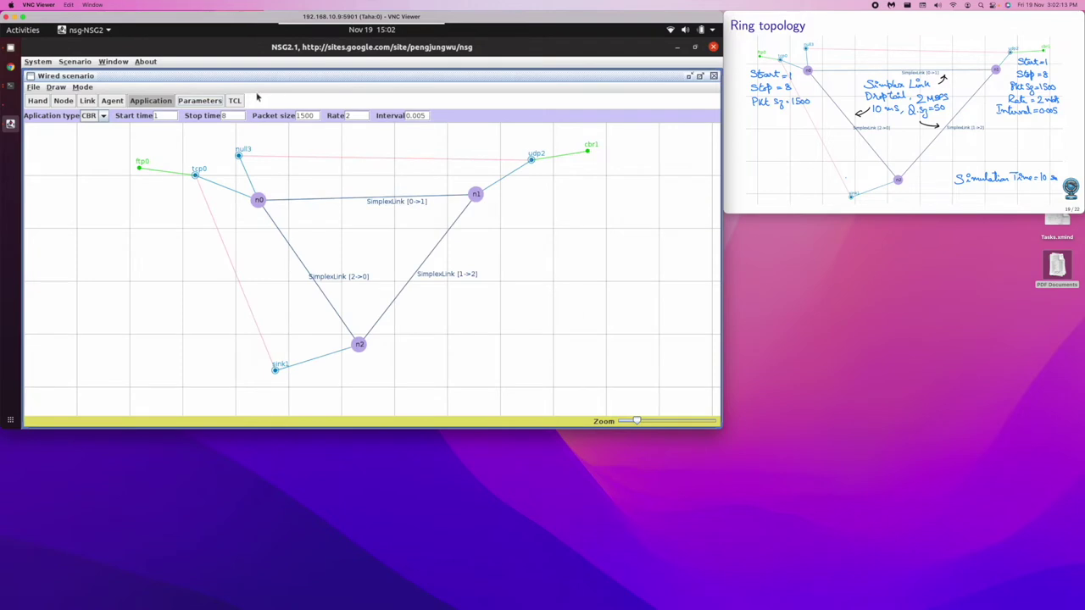
pyautogui.click(234, 101)
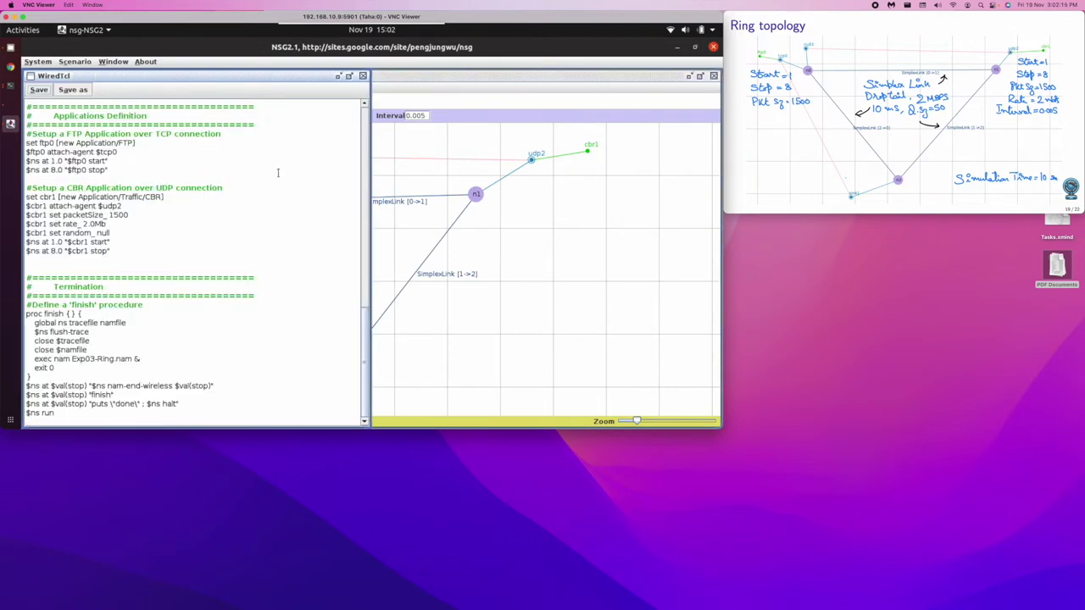
# Save the generated script as Exp03-Ring.tcl in the code folder
pyautogui.click(39, 91)
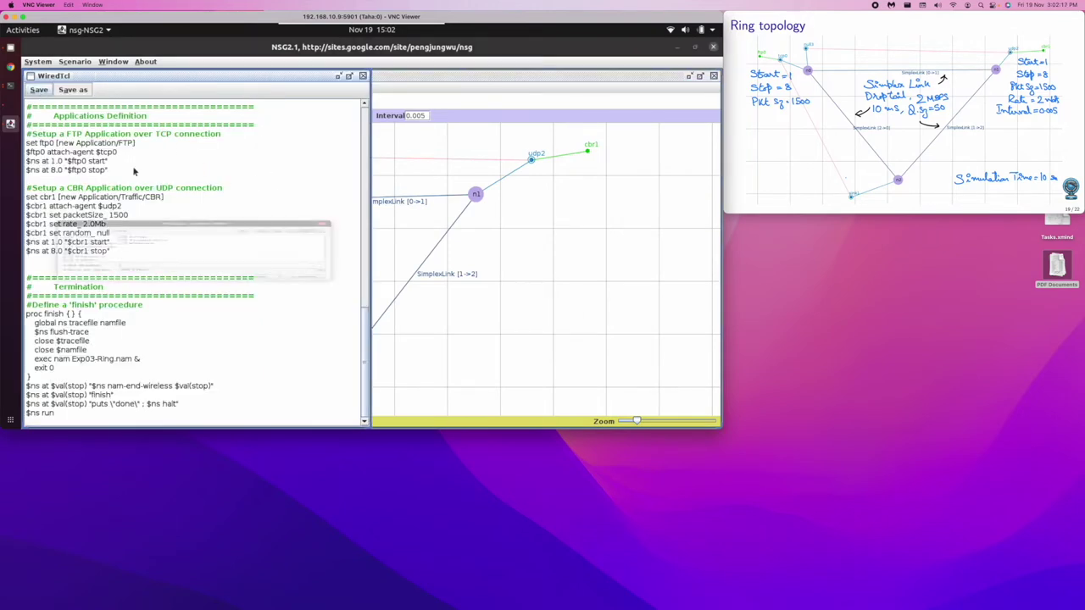
pyautogui.doubleClick(89, 208)
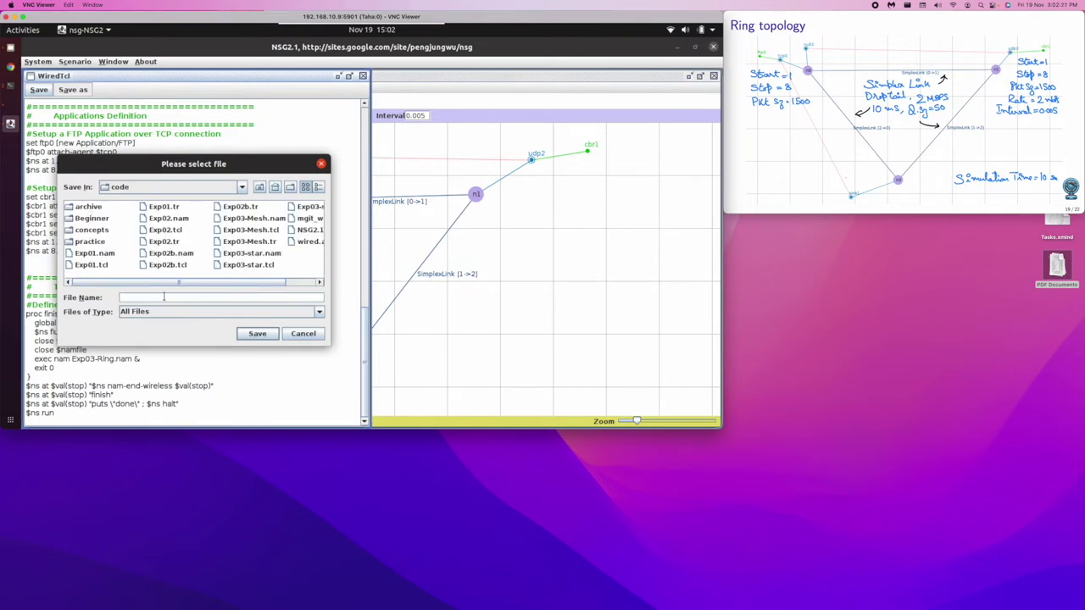
pyautogui.click(253, 264)
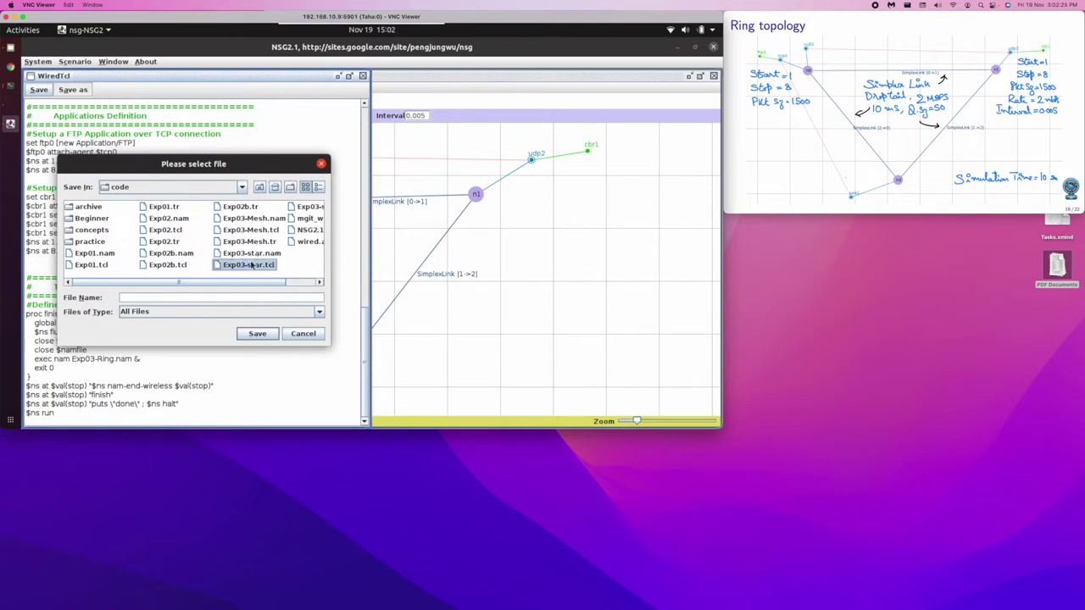
pyautogui.click(144, 297)
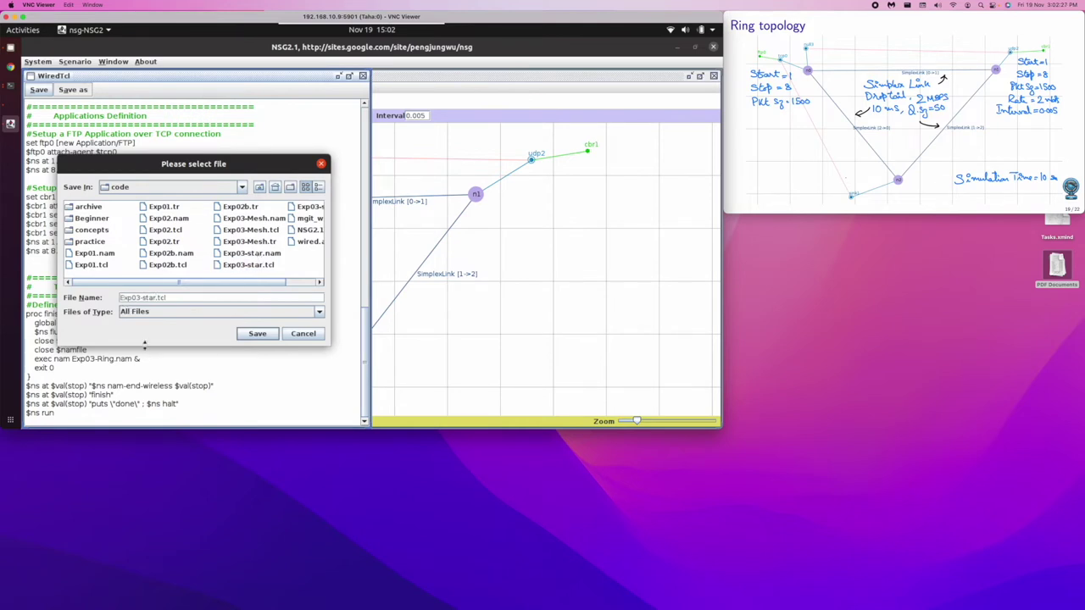
pyautogui.press('BackSpace')
pyautogui.press('BackSpace')
pyautogui.press('BackSpace')
pyautogui.press('BackSpace')
pyautogui.write('Ring')
pyautogui.click(255, 335)
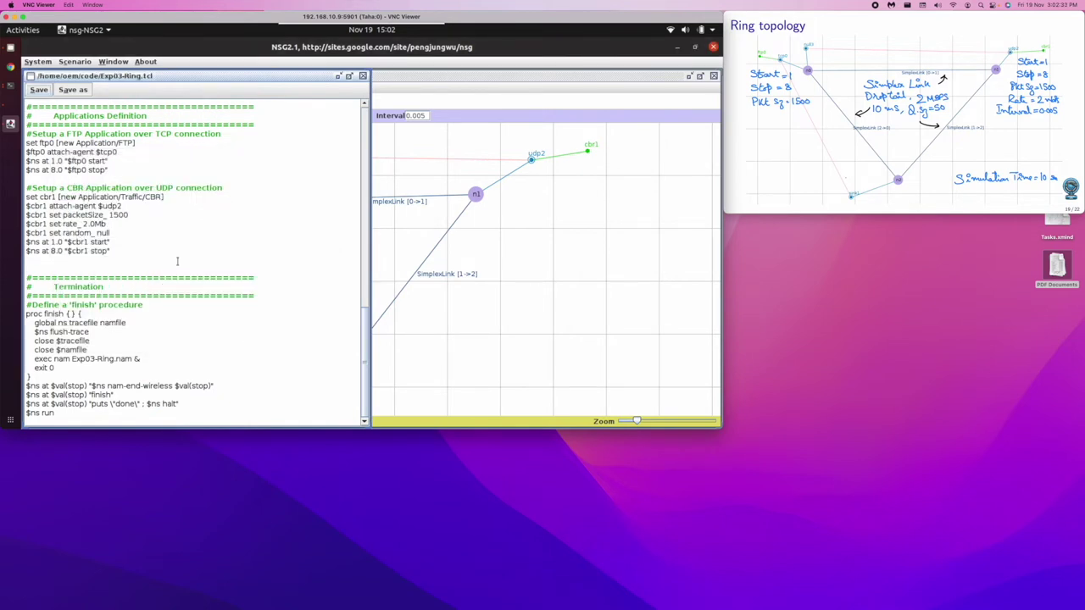
pyautogui.click(11, 87)
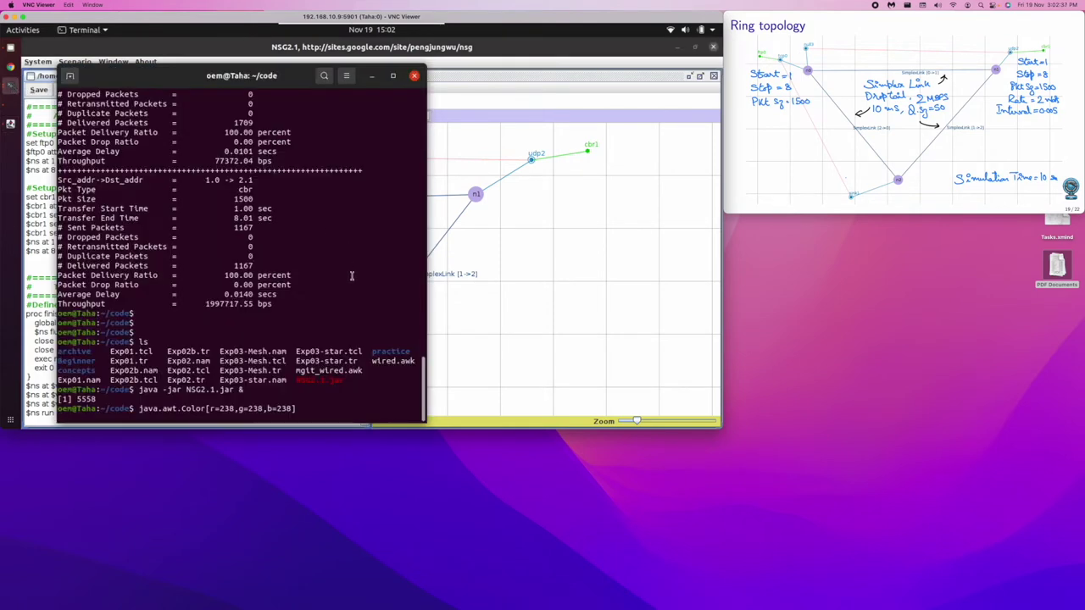
# List the code folder, then open Exp03-Ring.tcl in gedit in the background
pyautogui.press('Return')
pyautogui.press('Return')
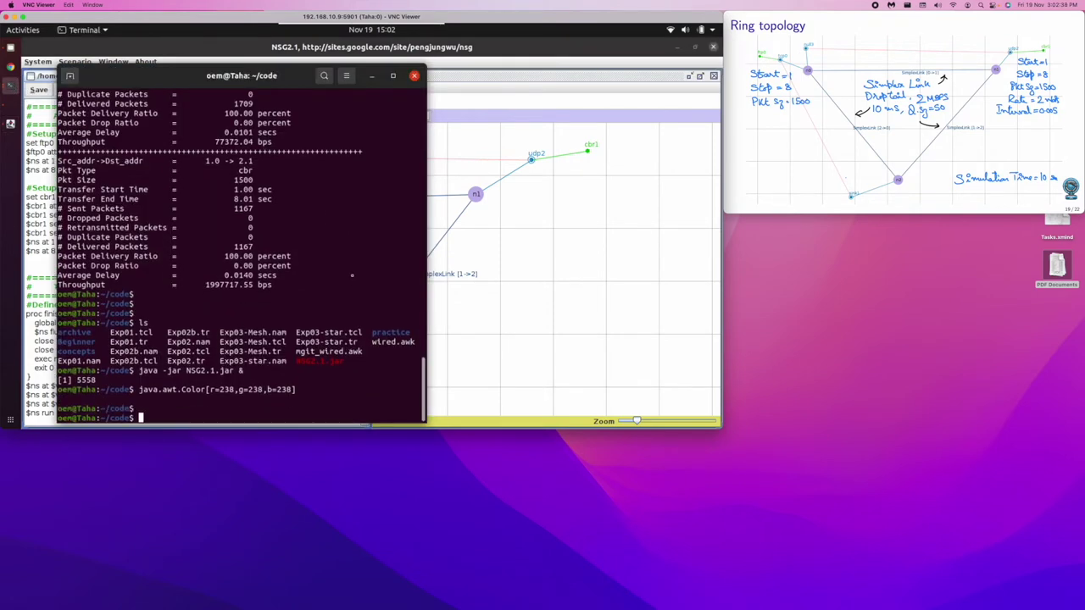
pyautogui.doubleClick(243, 370)
pyautogui.click(197, 412)
pyautogui.write('ls')
pyautogui.press('Return')
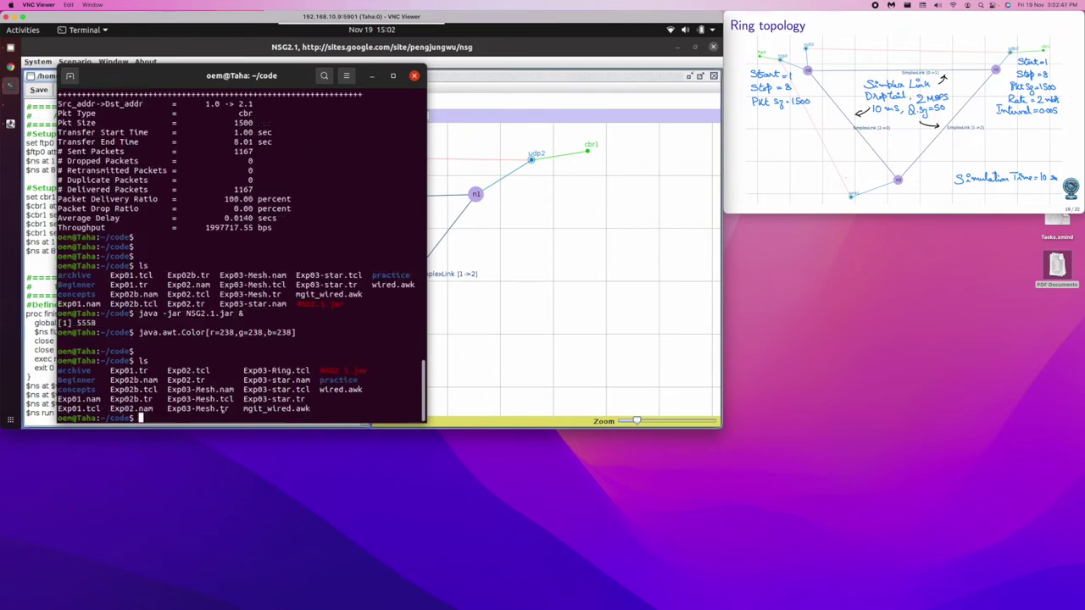
pyautogui.write('gedit Exp03-Ring.tcl &')
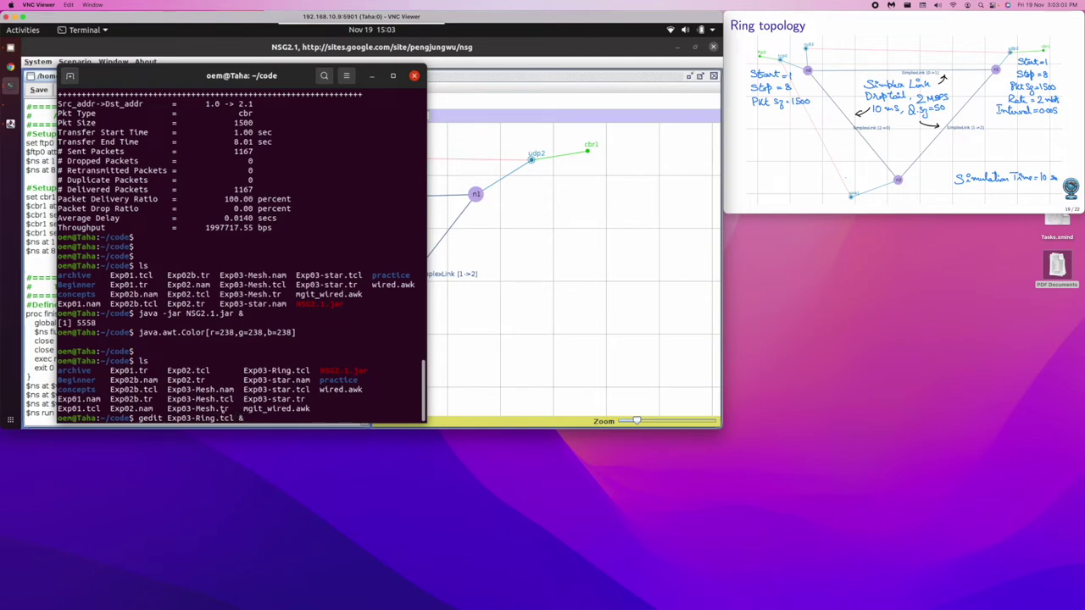
pyautogui.press('Return')
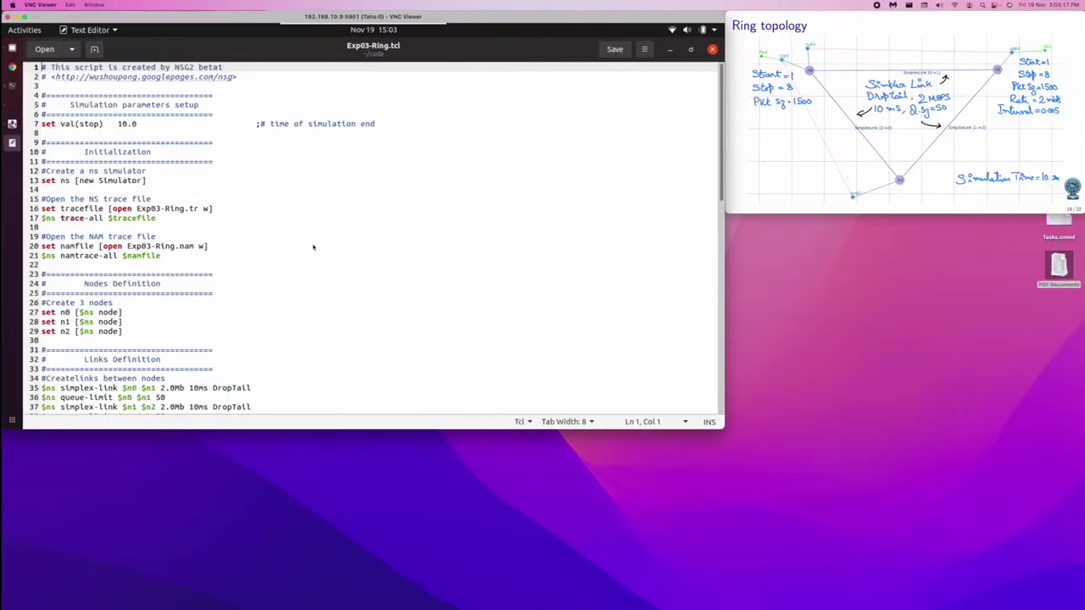
# Switch from the gedit script to the desktop showing the LaTeX handout
pyautogui.hotkey('ctrl', 'Right')
pyautogui.hotkey('ctrl', 'Right')
pyautogui.hotkey('ctrl', 'Right')
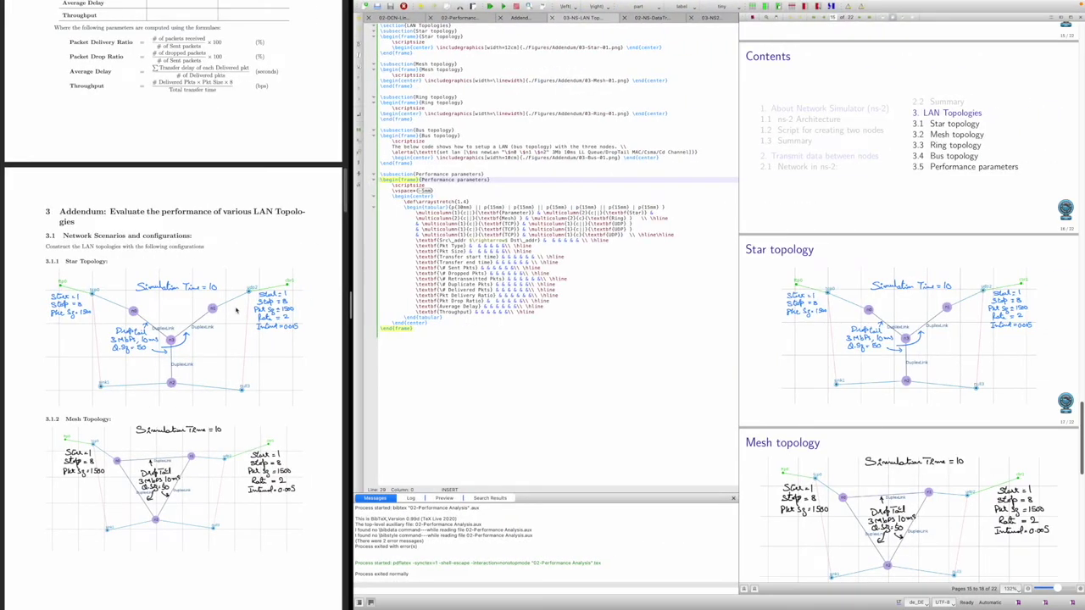
# Scroll the PDF preview through sections 2.5, 3.1.3, 3.2 and 4.2
pyautogui.scroll(5, 236, 311)
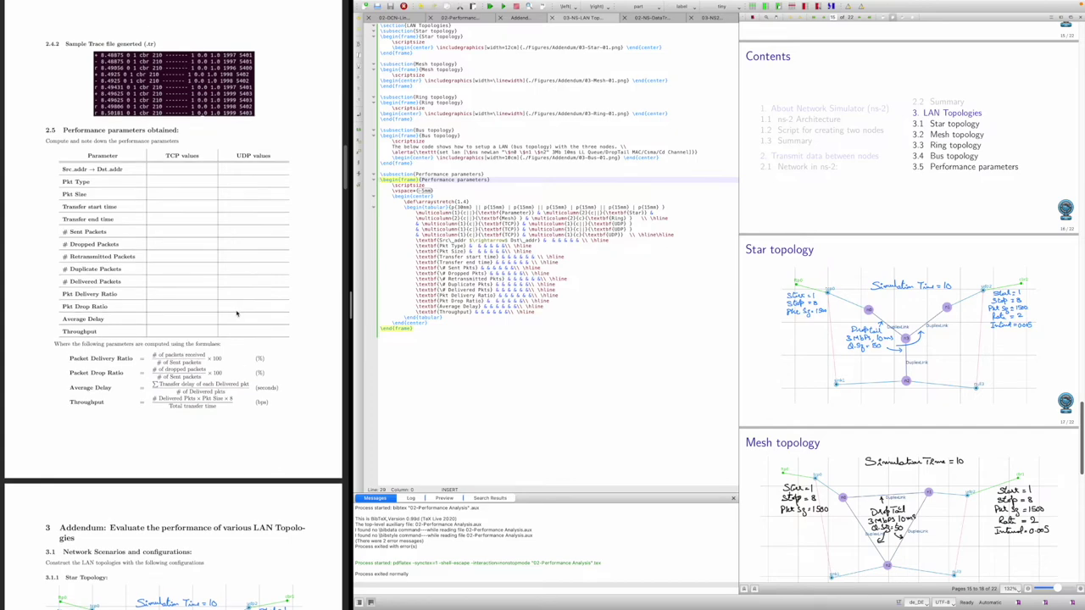
pyautogui.scroll(-15, 236, 313)
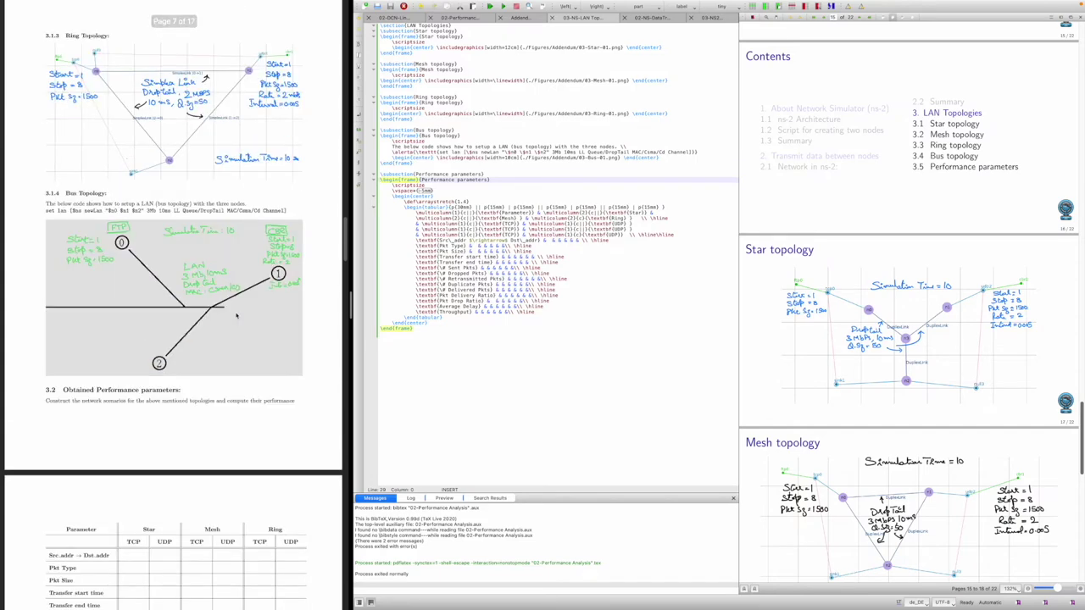
pyautogui.scroll(-5, 237, 316)
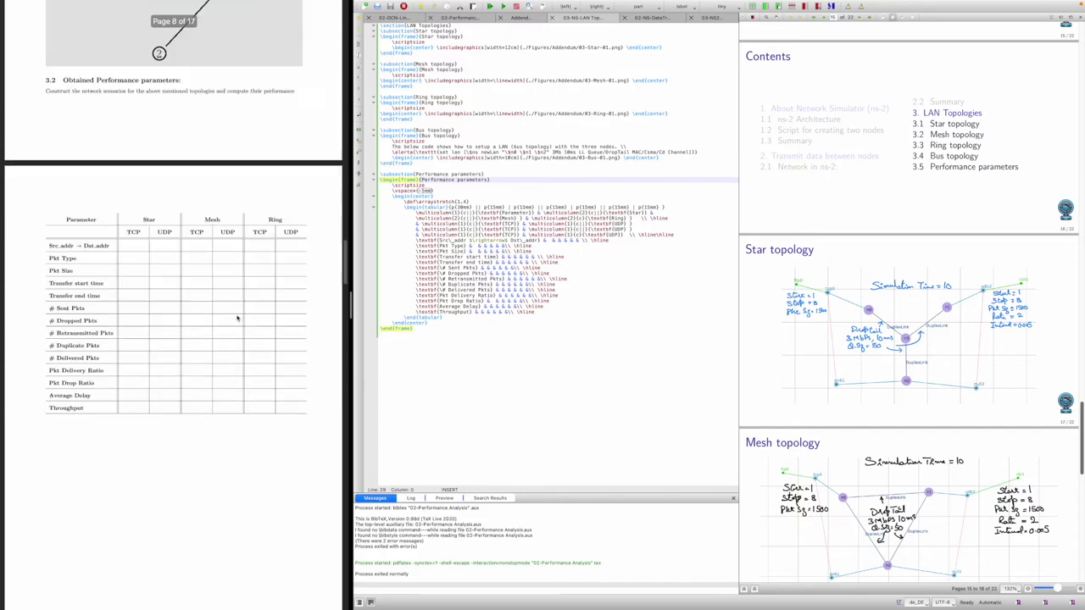
pyautogui.scroll(-15, 236, 317)
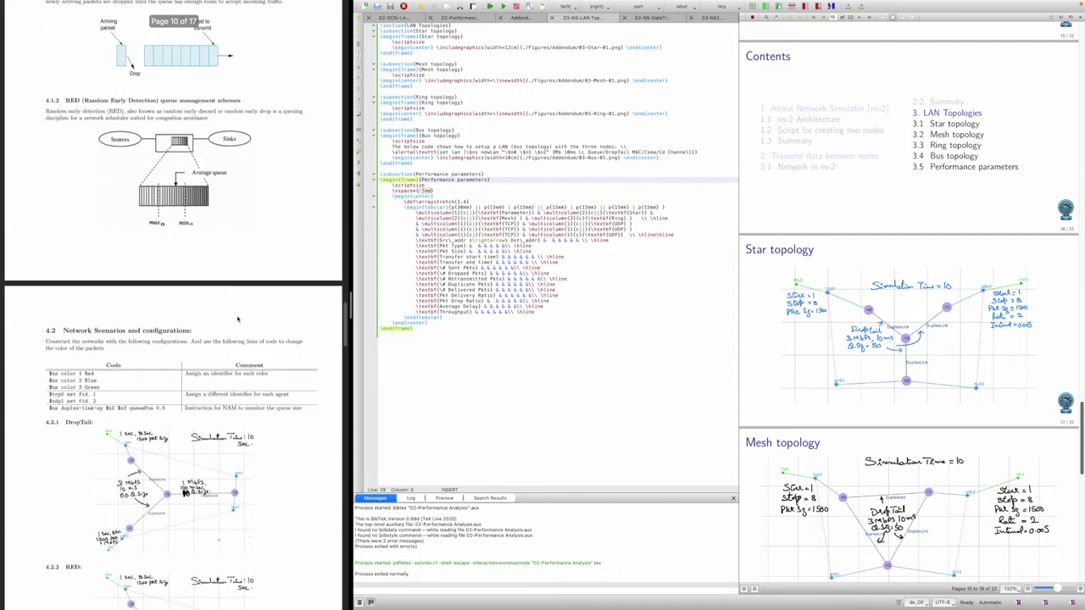
pyautogui.scroll(-2, 237, 318)
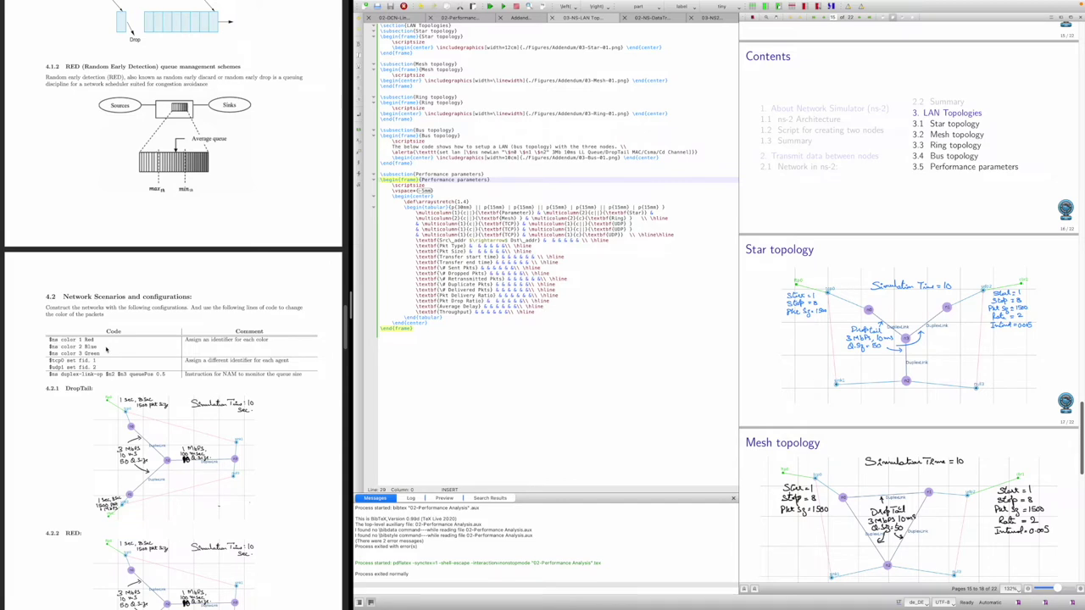
# Switch desktops back to the VNC gedit window showing Exp03-Ring.tcl
pyautogui.hotkey('ctrl', 'Right')
pyautogui.hotkey('ctrl', 'Left')
pyautogui.hotkey('ctrl', 'Left')
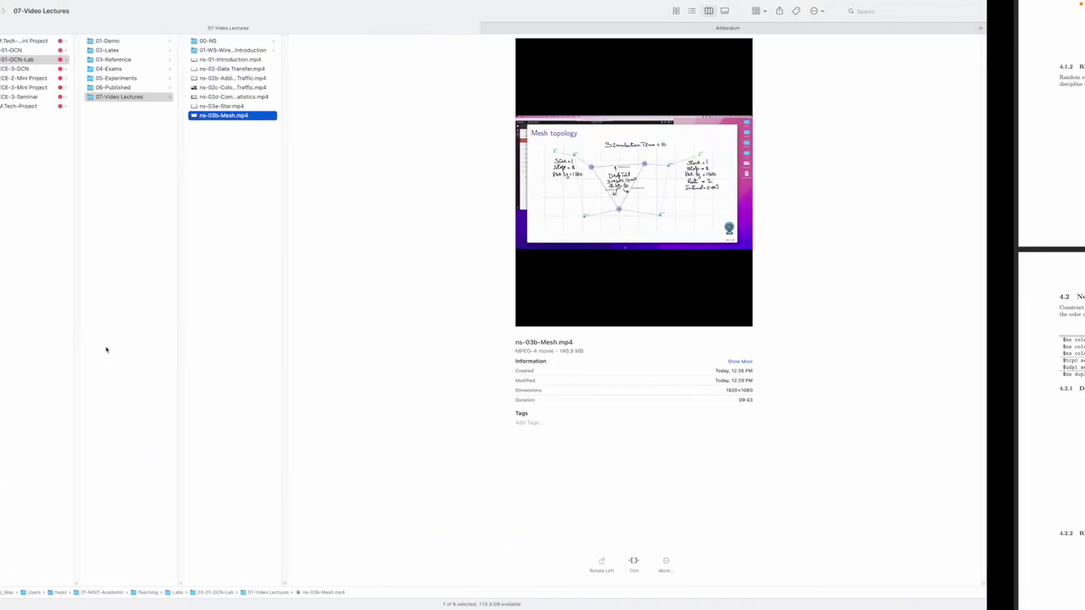
pyautogui.hotkey('ctrl', 'Left')
pyautogui.hotkey('ctrl', 'Left')
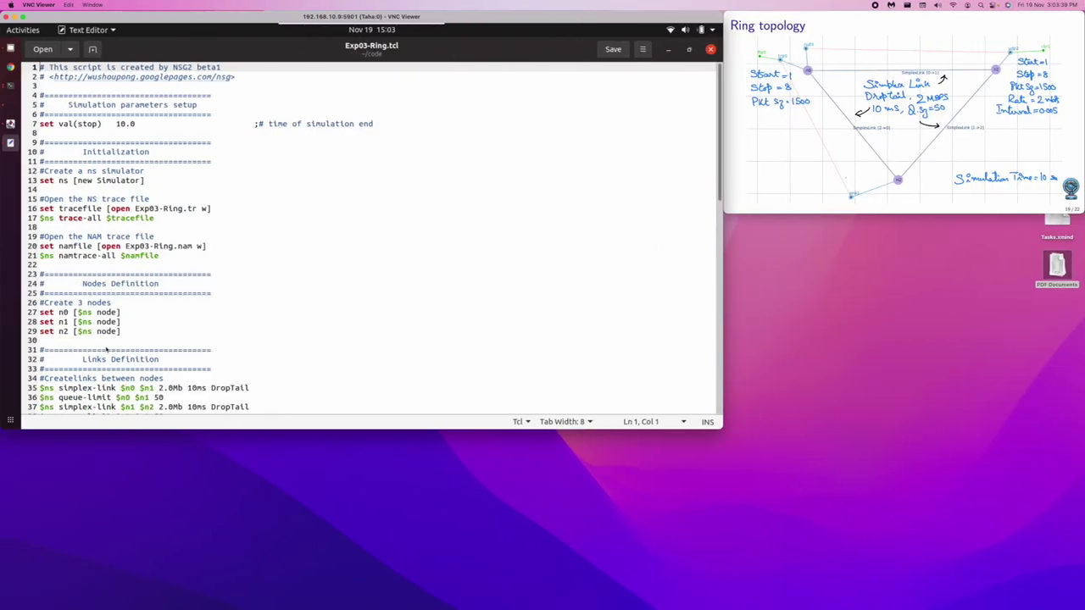
# Insert '$ns color 1 Red' and '$ns color 2 Blue' after the simulator creation line
pyautogui.click(150, 179)
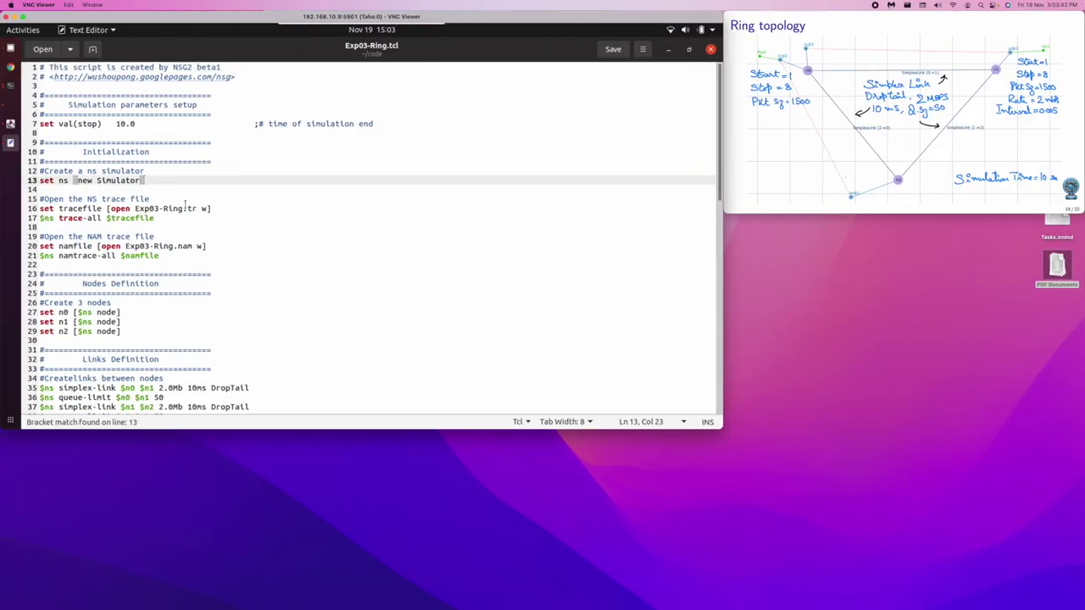
pyautogui.press('Return')
pyautogui.press('Return')
pyautogui.write('$ns')
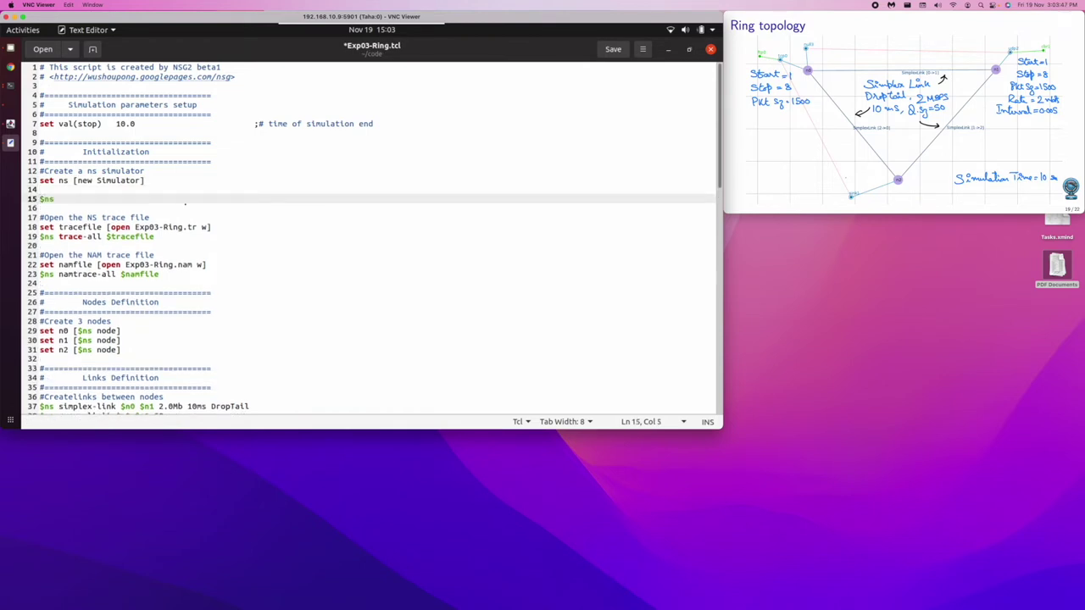
pyautogui.write(' color 1 Red')
pyautogui.press('Return')
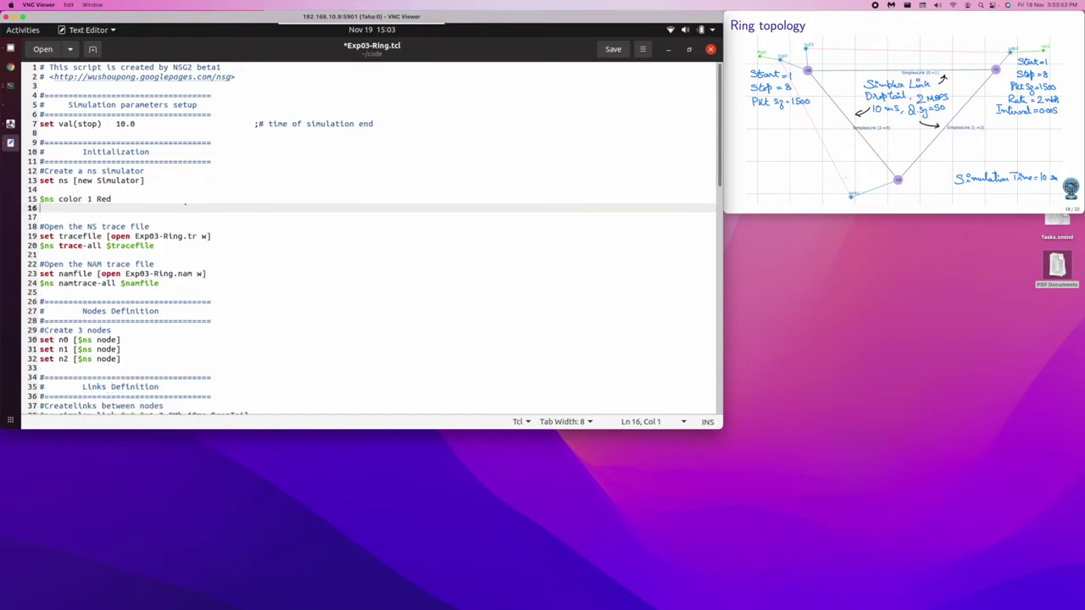
pyautogui.write('$ns color')
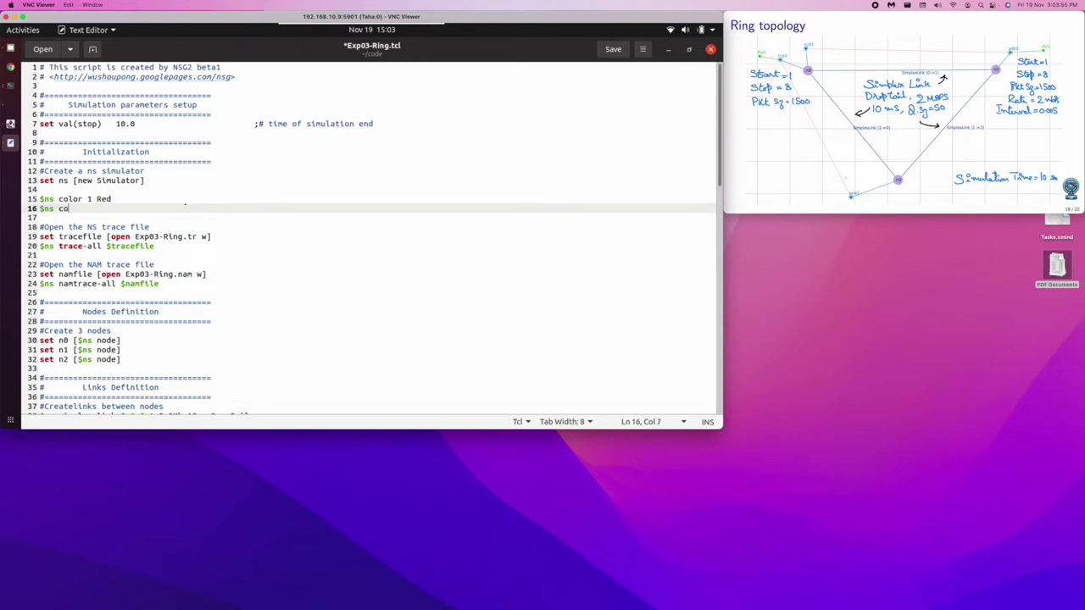
pyautogui.write(' 2 Blue')
pyautogui.hotkey('ctrl', 'Right')
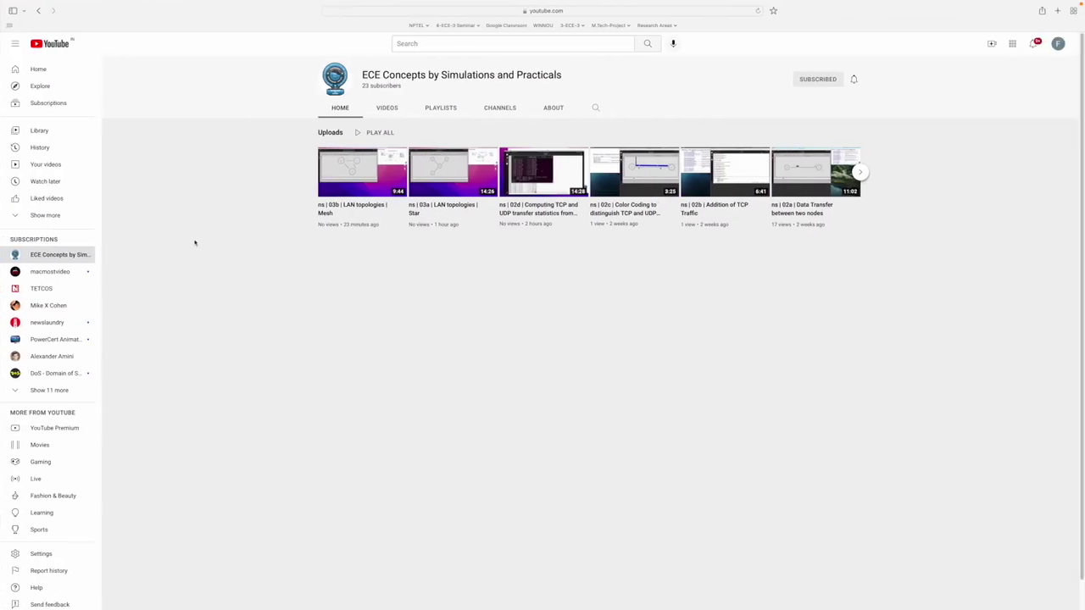
pyautogui.hotkey('ctrl', 'Right')
pyautogui.hotkey('ctrl', 'Right')
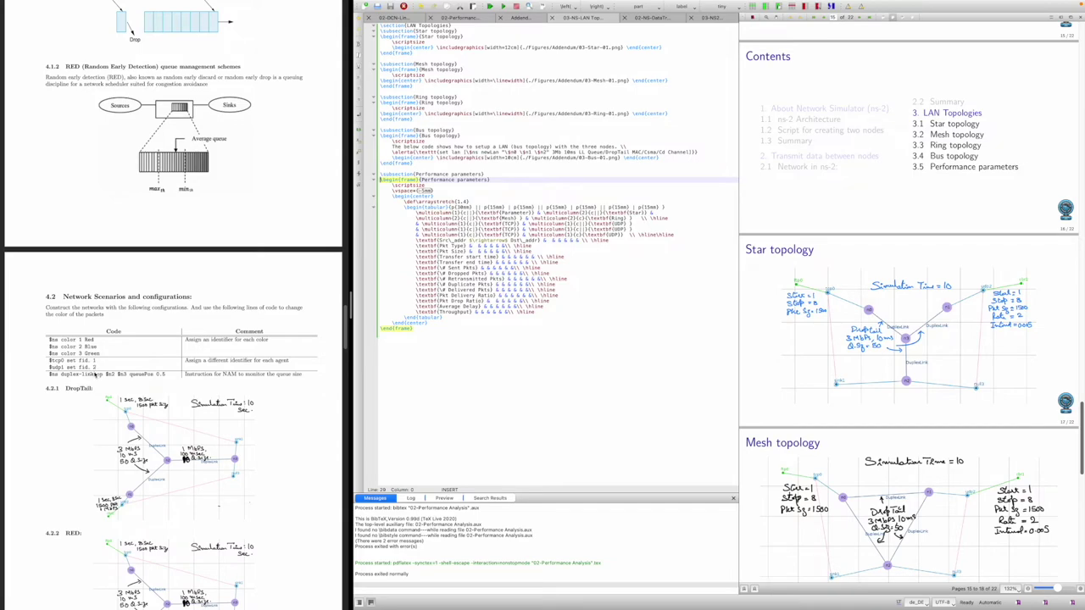
pyautogui.hotkey('ctrl', 'Left')
pyautogui.hotkey('ctrl', 'Right')
pyautogui.hotkey('ctrl', 'Right')
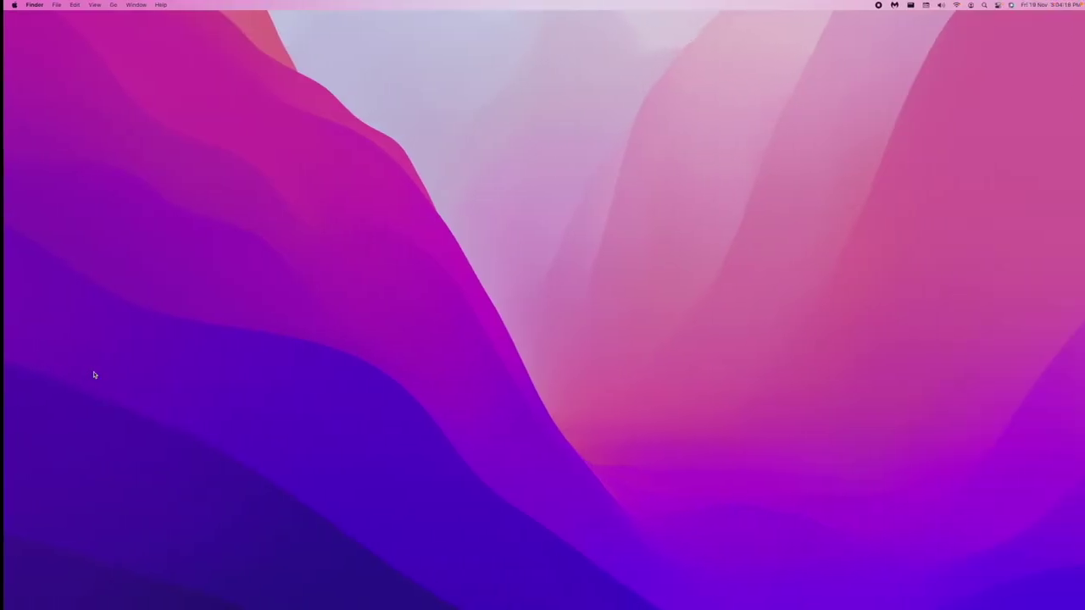
pyautogui.hotkey('ctrl', 'Left')
pyautogui.hotkey('ctrl', 'Left')
pyautogui.hotkey('ctrl', 'Left')
pyautogui.hotkey('ctrl', 'Left')
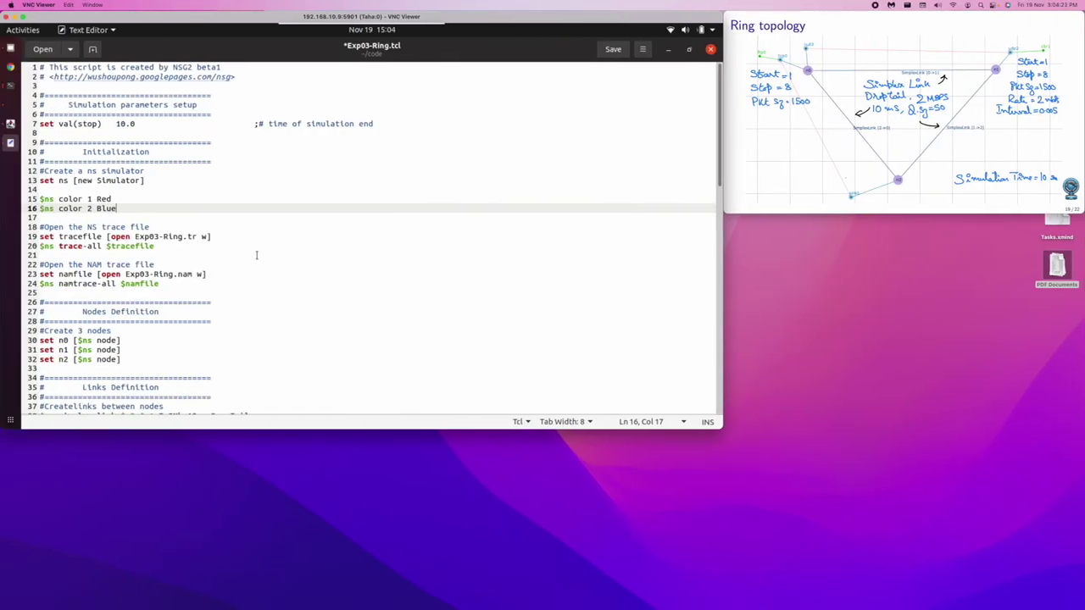
# Move down through the script to the agent and UDP setup, and enlarge the remote desktop window
pyautogui.scroll(-3, 257, 255)
pyautogui.click(259, 252)
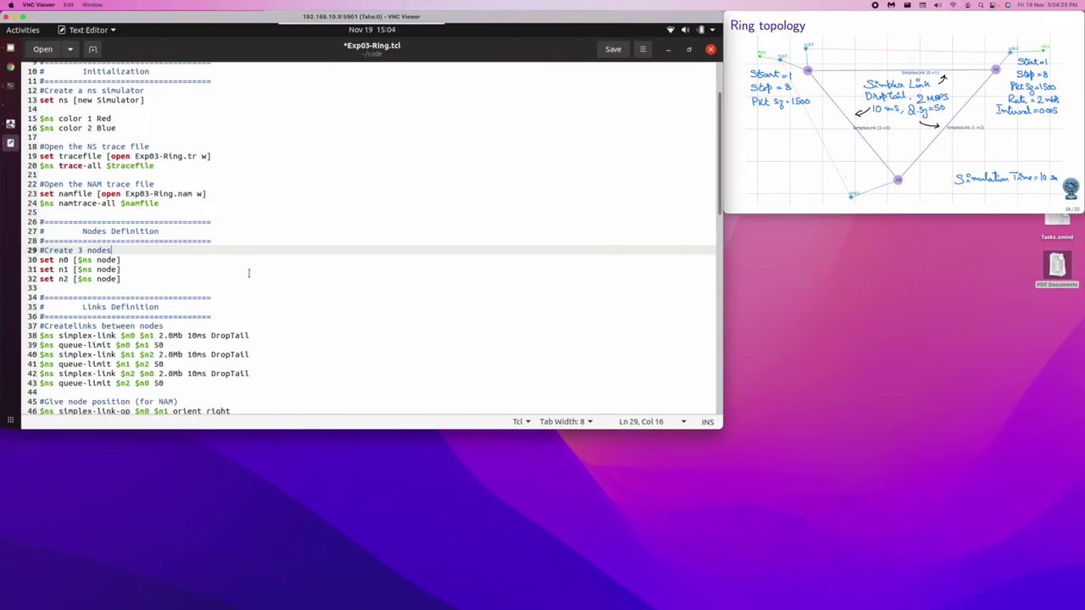
pyautogui.press('Down')
pyautogui.press('Down')
pyautogui.press('Down')
pyautogui.press('Down')
pyautogui.press('Down')
pyautogui.press('Down')
pyautogui.press('Down')
pyautogui.press('Down')
pyautogui.press('Down')
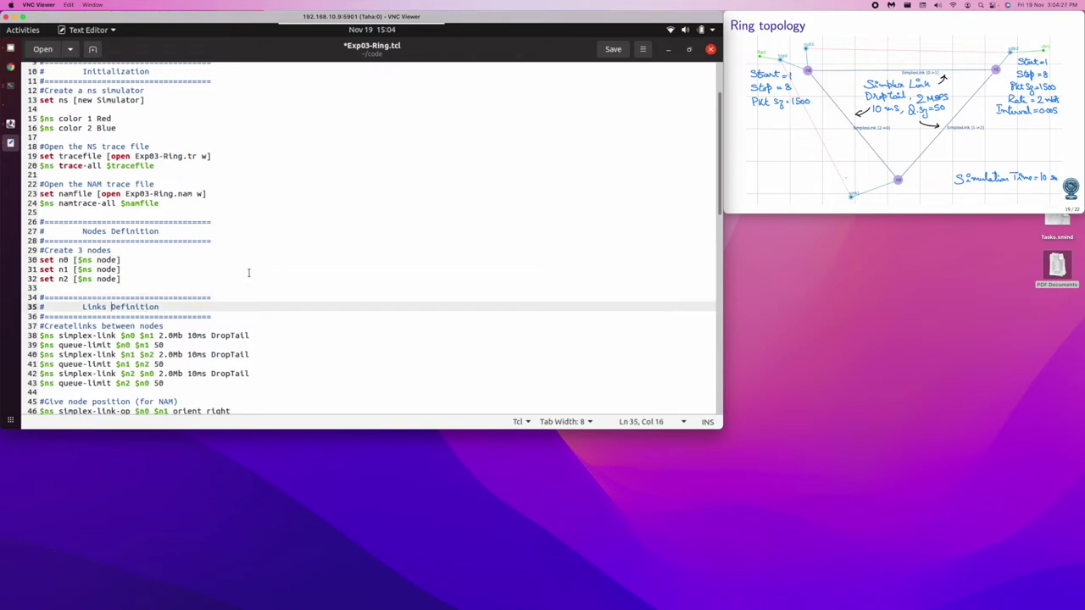
pyautogui.press('Down')
pyautogui.press('Down')
pyautogui.press('Down')
pyautogui.press('Down')
pyautogui.press('Down')
pyautogui.press('Down')
pyautogui.press('Down')
pyautogui.press('Down')
pyautogui.press('Down')
pyautogui.press('Down')
pyautogui.press('Down')
pyautogui.press('Down')
pyautogui.press('Down')
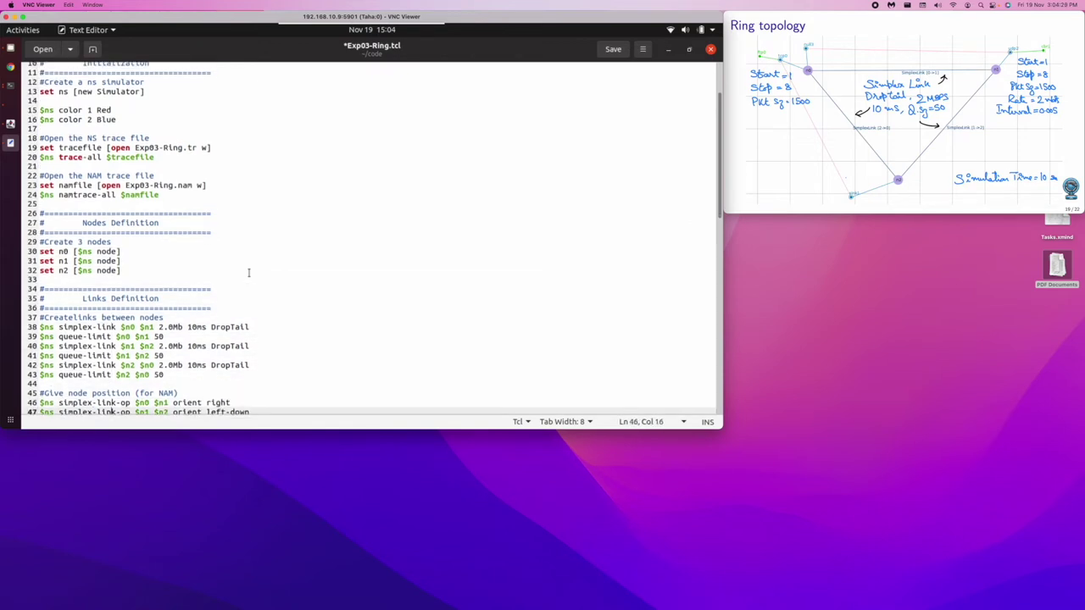
pyautogui.press('Down')
pyautogui.press('Down')
pyautogui.press('Down')
pyautogui.press('Down')
pyautogui.press('Down')
pyautogui.press('Down')
pyautogui.press('Down')
pyautogui.press('Down')
pyautogui.press('Down')
pyautogui.press('Down')
pyautogui.press('Down')
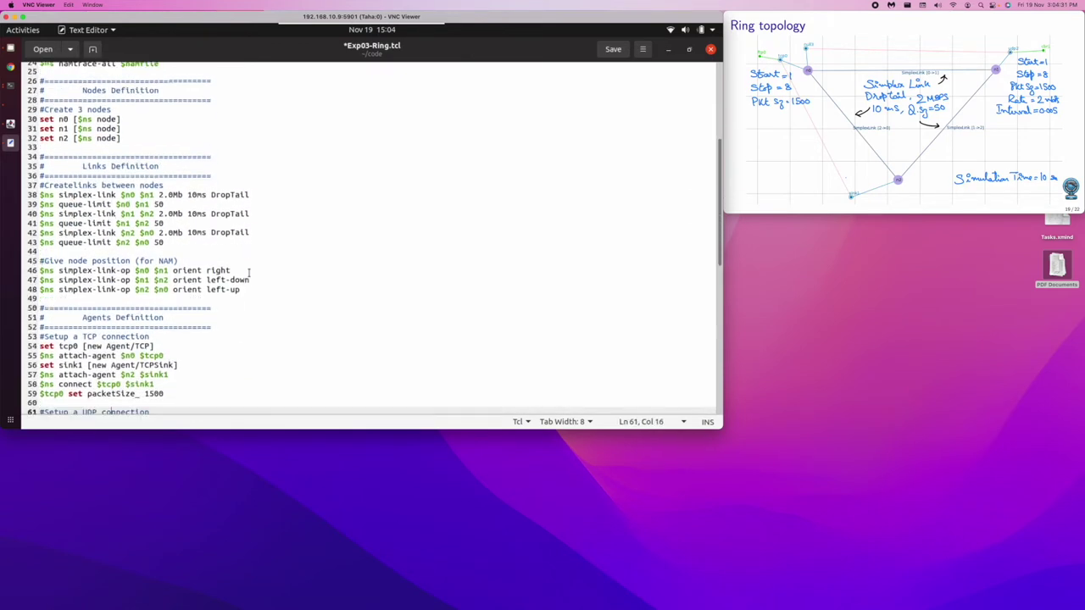
pyautogui.press('Down')
pyautogui.press('Down')
pyautogui.press('Down')
pyautogui.press('Down')
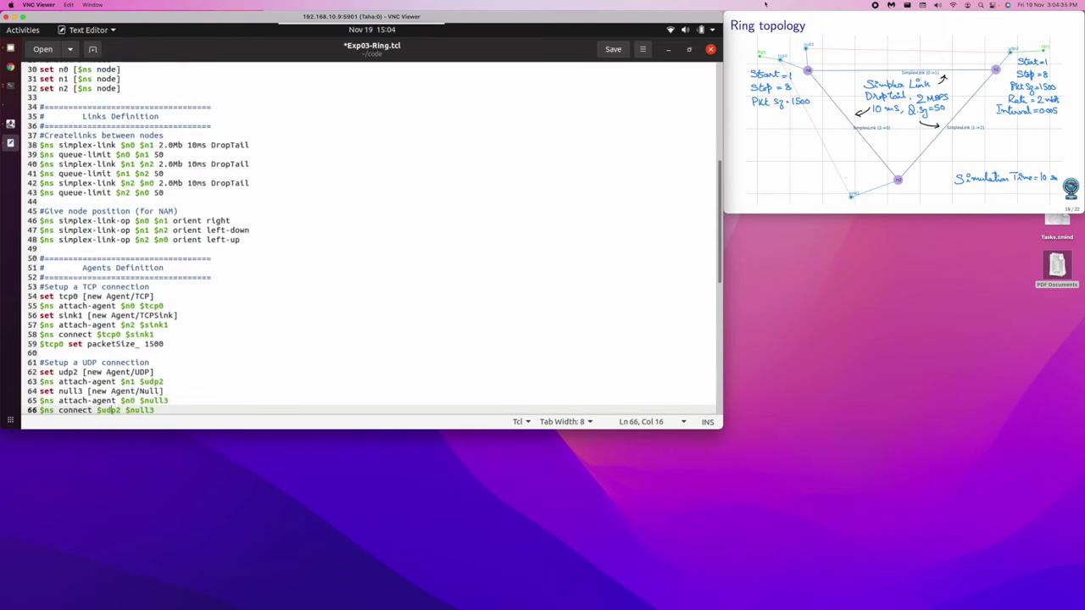
pyautogui.doubleClick(547, 19)
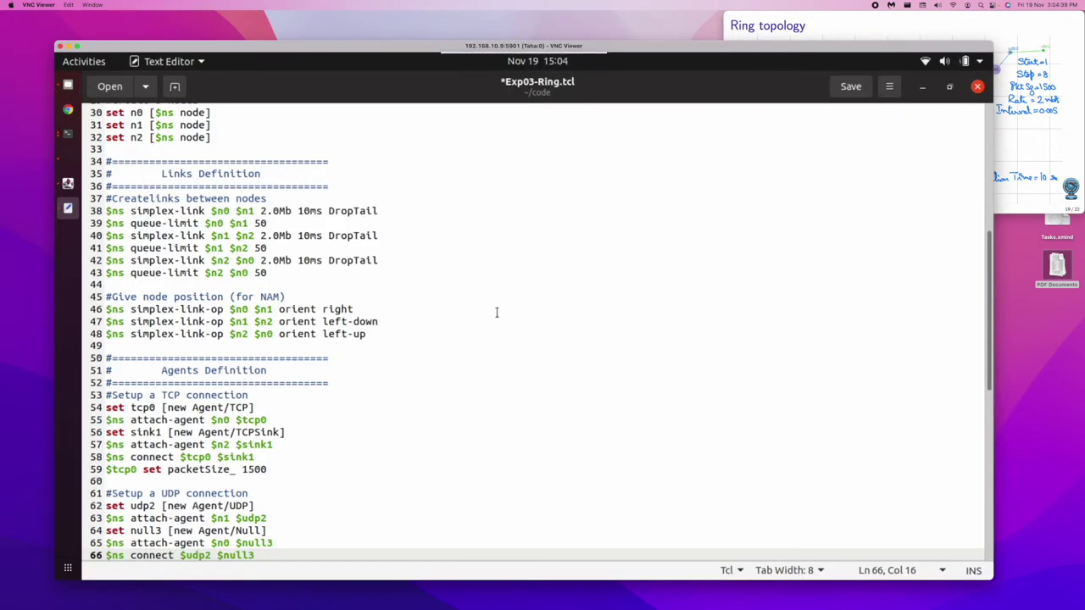
# Fix the TCP packetSize line 59 and add '$tcp0 set fid_ 1' below it
pyautogui.press('Up')
pyautogui.press('Up')
pyautogui.press('Up')
pyautogui.press('Up')
pyautogui.press('Up')
pyautogui.press('Up')
pyautogui.press('Up')
pyautogui.press('Up')
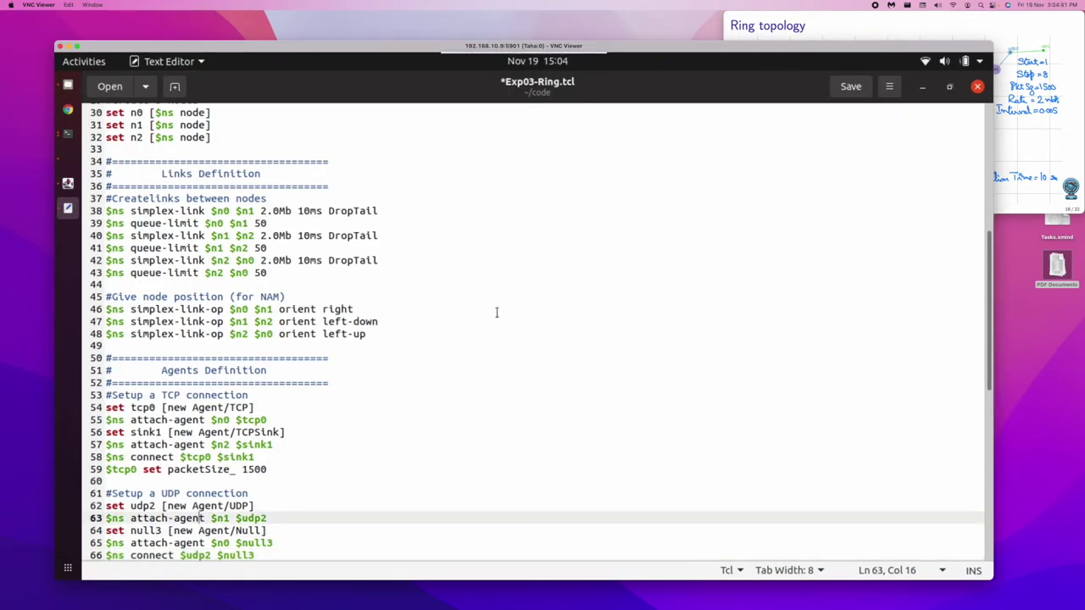
pyautogui.press('Down')
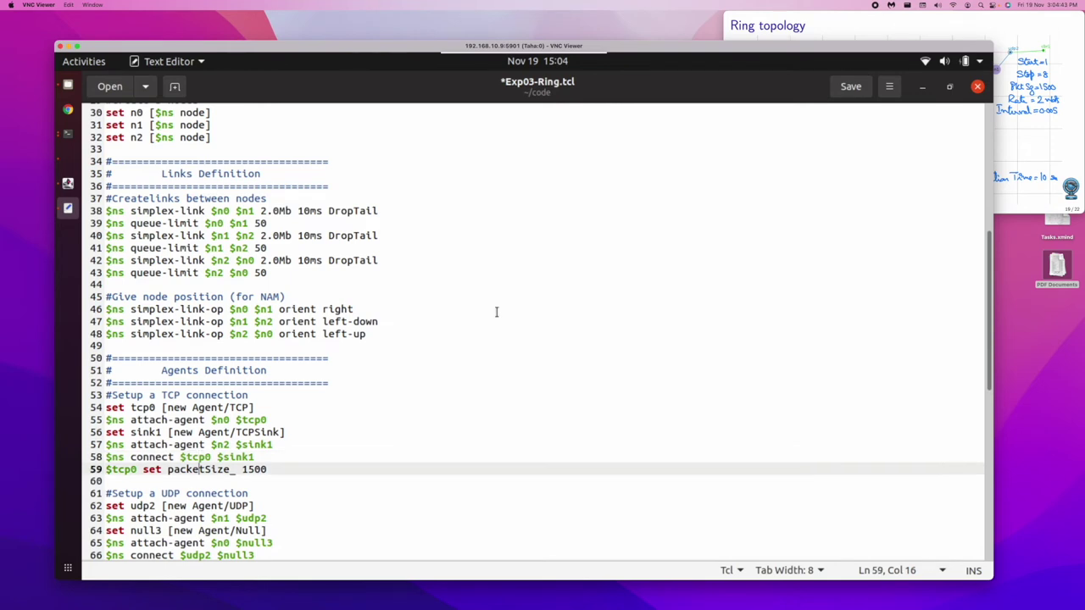
pyautogui.hotkey('alt', 'Right')
pyautogui.press('End')
pyautogui.press('Return')
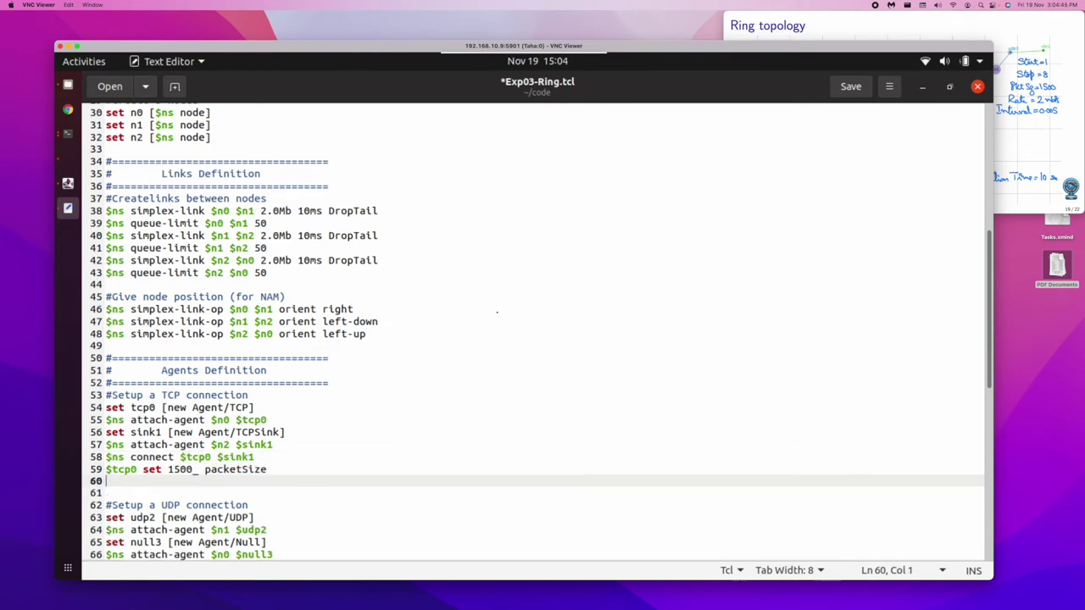
pyautogui.write('$t')
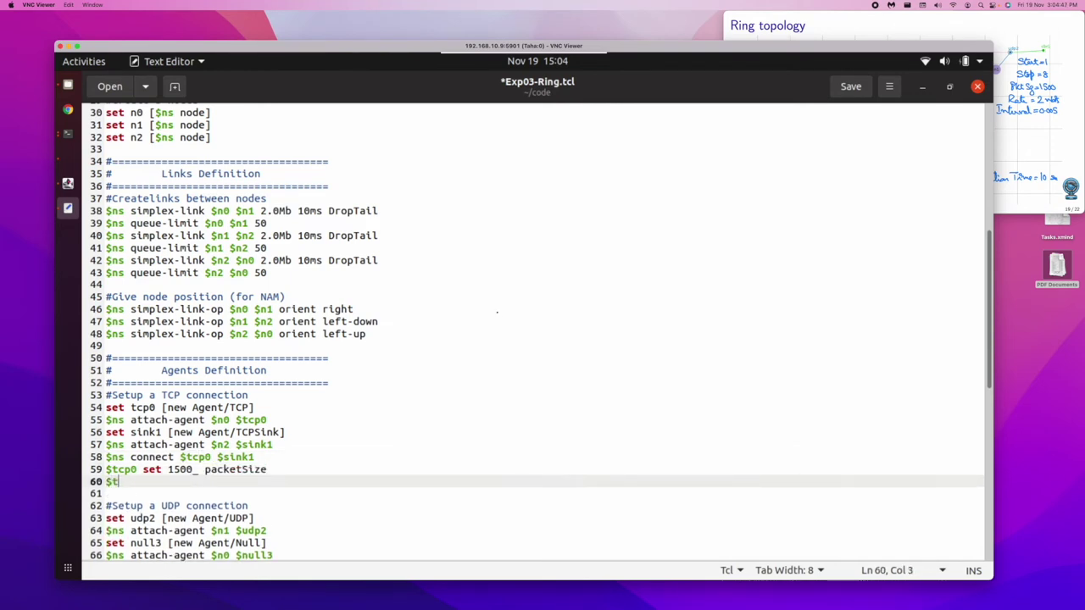
pyautogui.write('set fid_ 1')
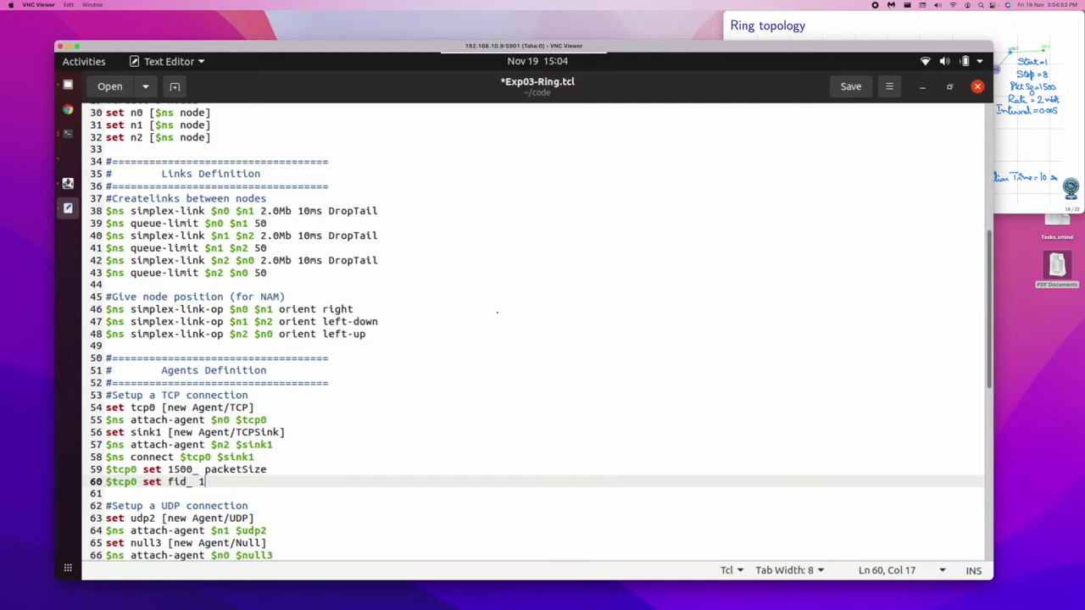
# Add '$udp2 set fid_ 2' under the UDP agent lines and save Exp03-Ring.tcl
pyautogui.press('Down')
pyautogui.press('Down')
pyautogui.press('Down')
pyautogui.press('Down')
pyautogui.press('Down')
pyautogui.press('Down')
pyautogui.press('Down')
pyautogui.press('Down')
pyautogui.press('Down')
pyautogui.press('Down')
pyautogui.press('Down')
pyautogui.press('Down')
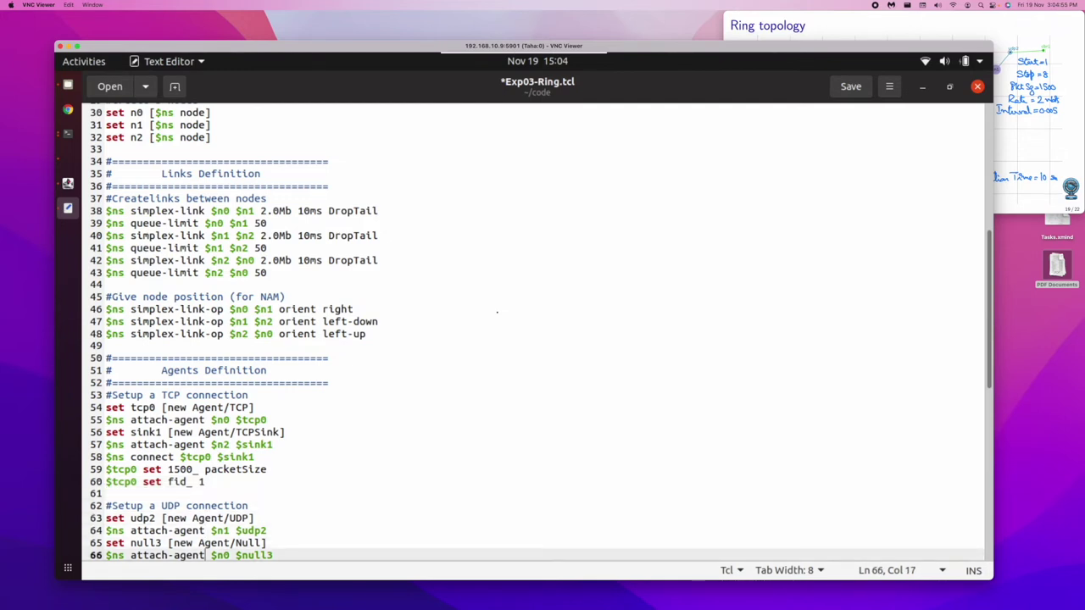
pyautogui.press('Up')
pyautogui.press('Up')
pyautogui.press('Up')
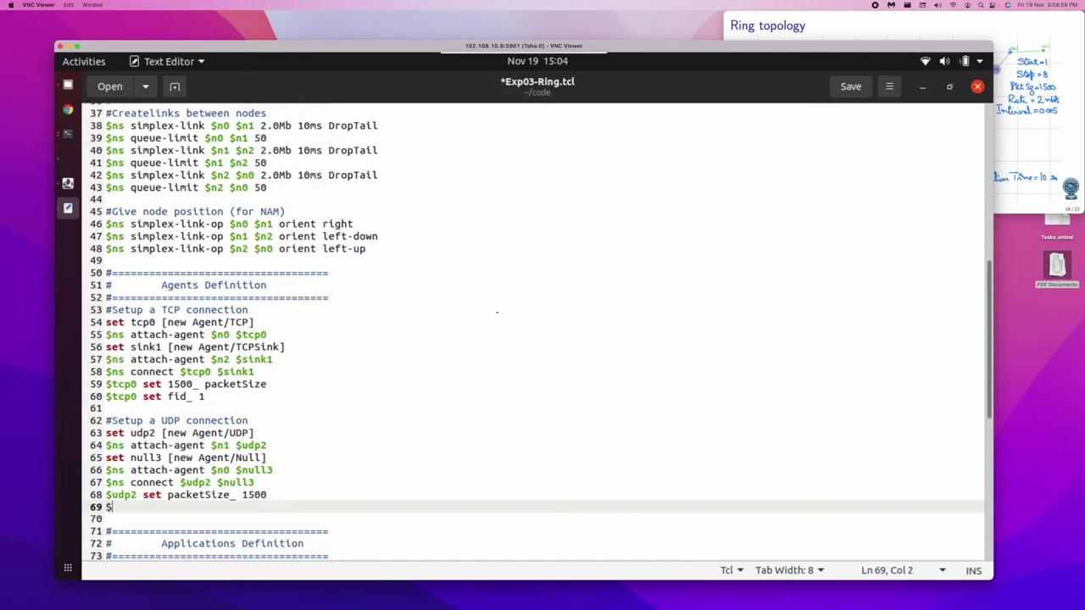
pyautogui.write('$udp2 set fid_ 2')
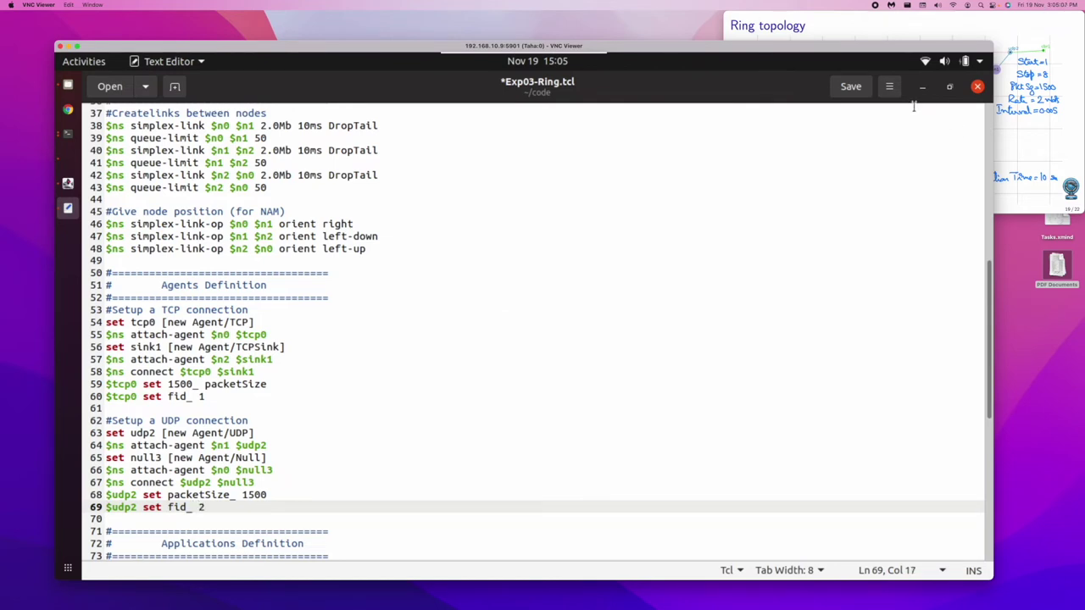
pyautogui.click(851, 92)
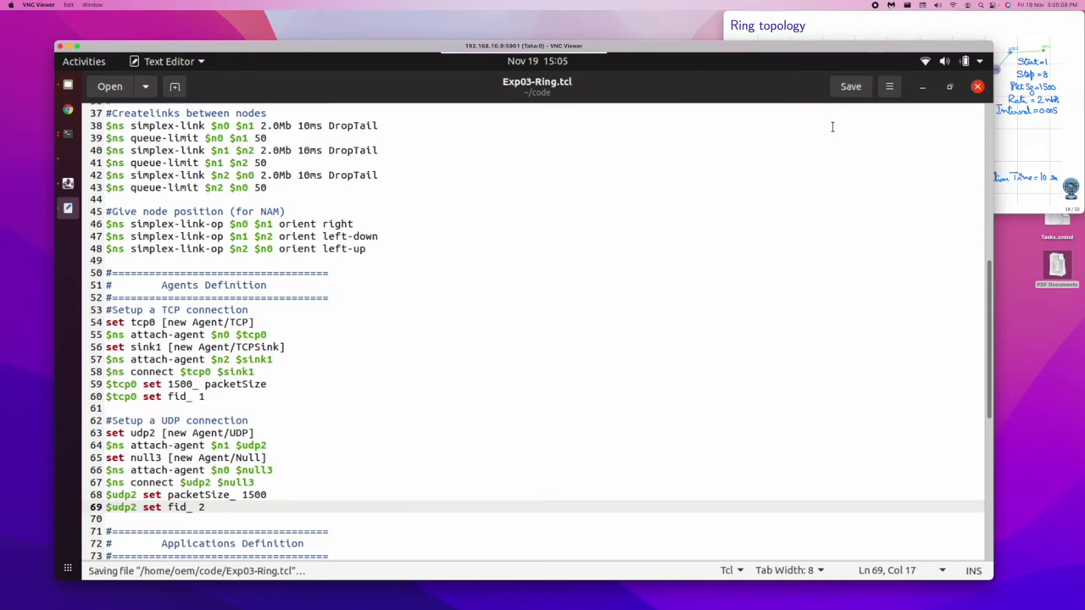
# In Terminal, list the folder and run 'ns Exp03-Ring.tcl' to launch the ring simulation
pyautogui.click(68, 134)
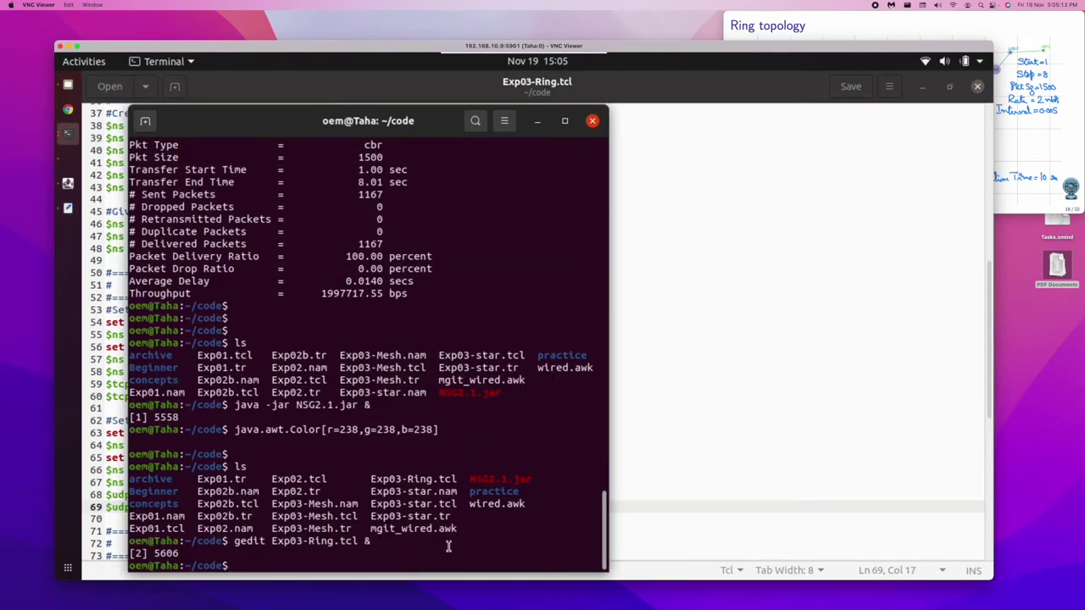
pyautogui.write('ls')
pyautogui.press('Return')
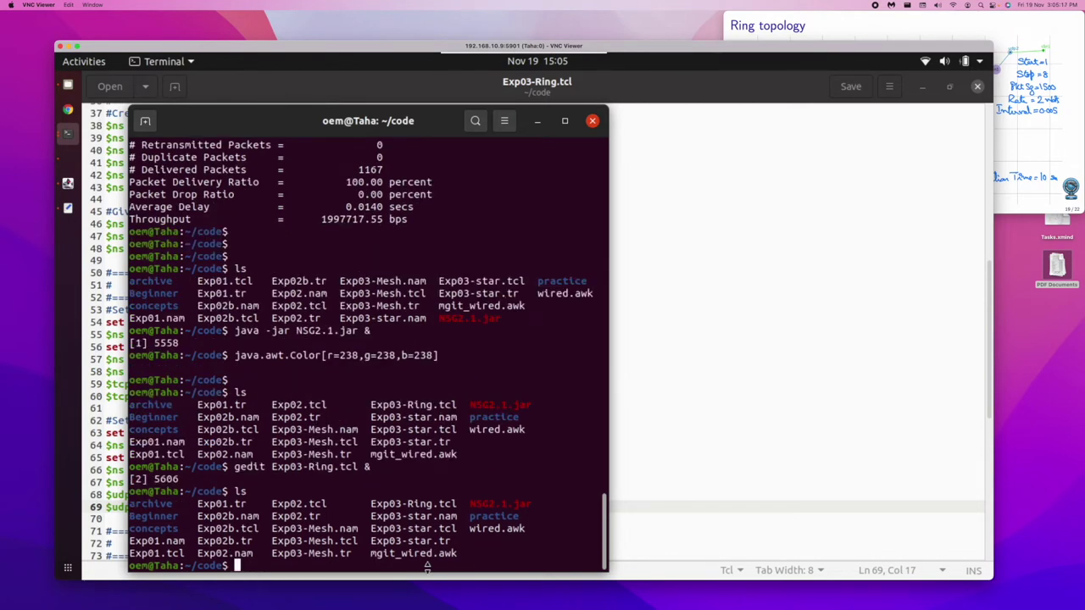
pyautogui.write('ns Exp03-Rin')
pyautogui.press('Tab')
pyautogui.press('Return')
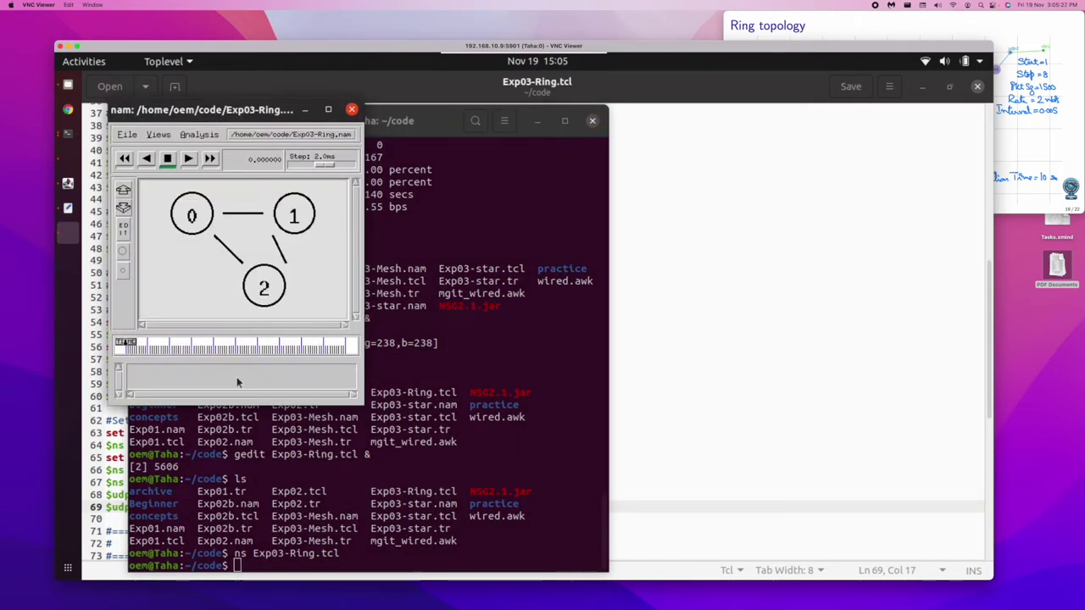
# Maximize NAM, zoom out three times, and drag nodes 0, 1, 2 into a wide triangle
pyautogui.click(329, 111)
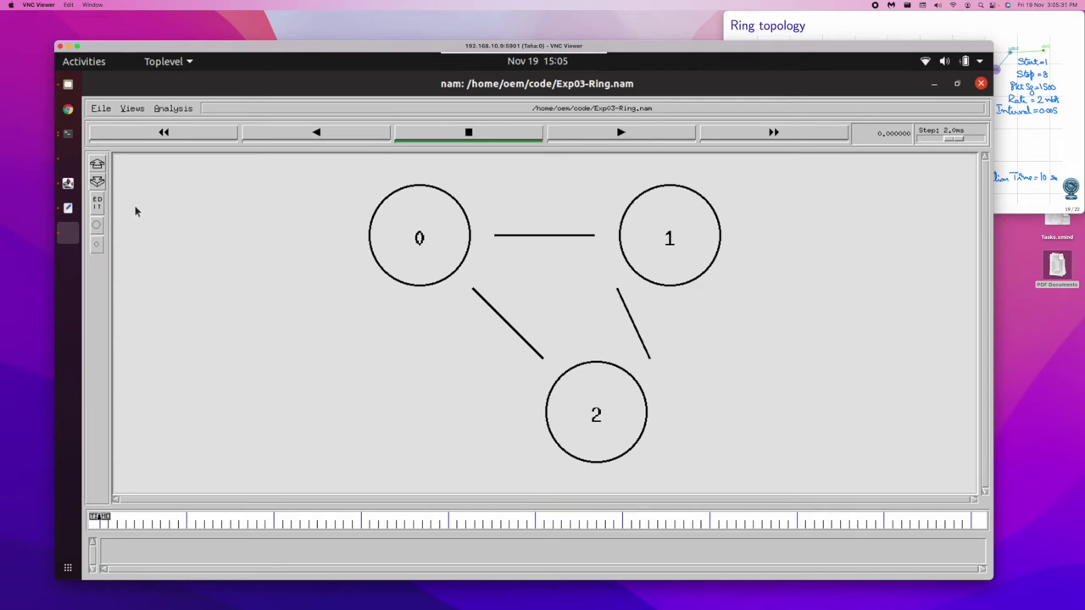
pyautogui.click(97, 183)
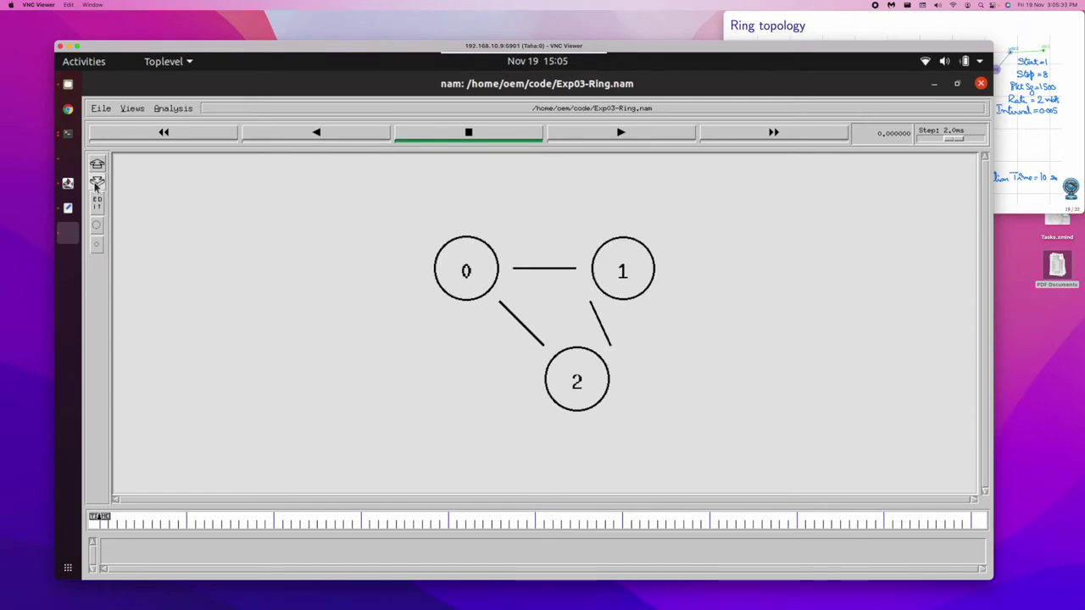
pyautogui.click(95, 186)
pyautogui.click(95, 186)
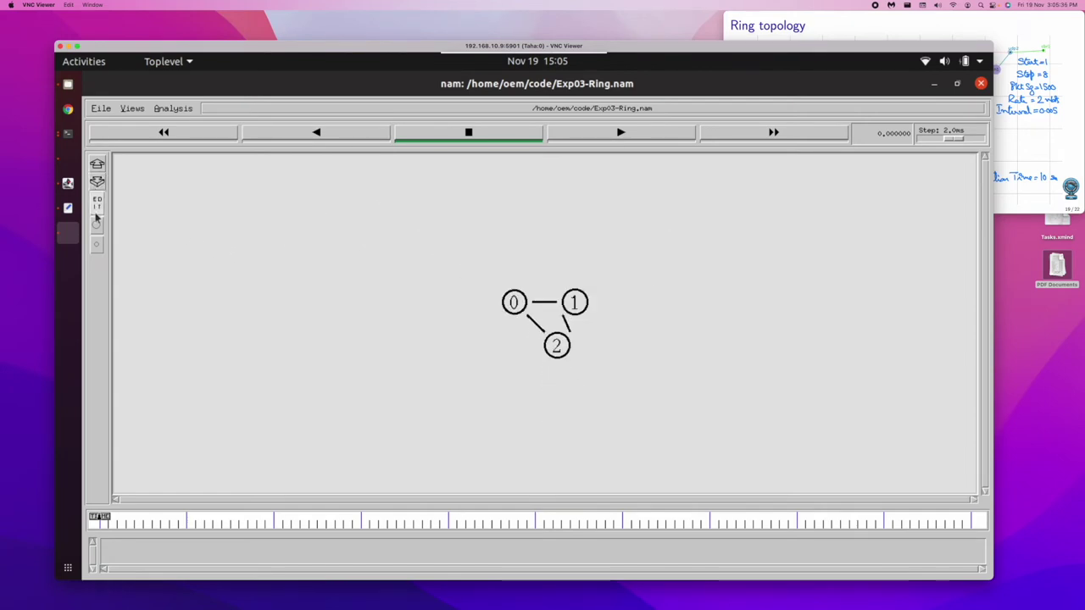
pyautogui.moveTo(512, 301); pyautogui.dragTo(301, 253)
pyautogui.moveTo(582, 307); pyautogui.dragTo(786, 262)
pyautogui.moveTo(558, 364); pyautogui.dragTo(500, 455)
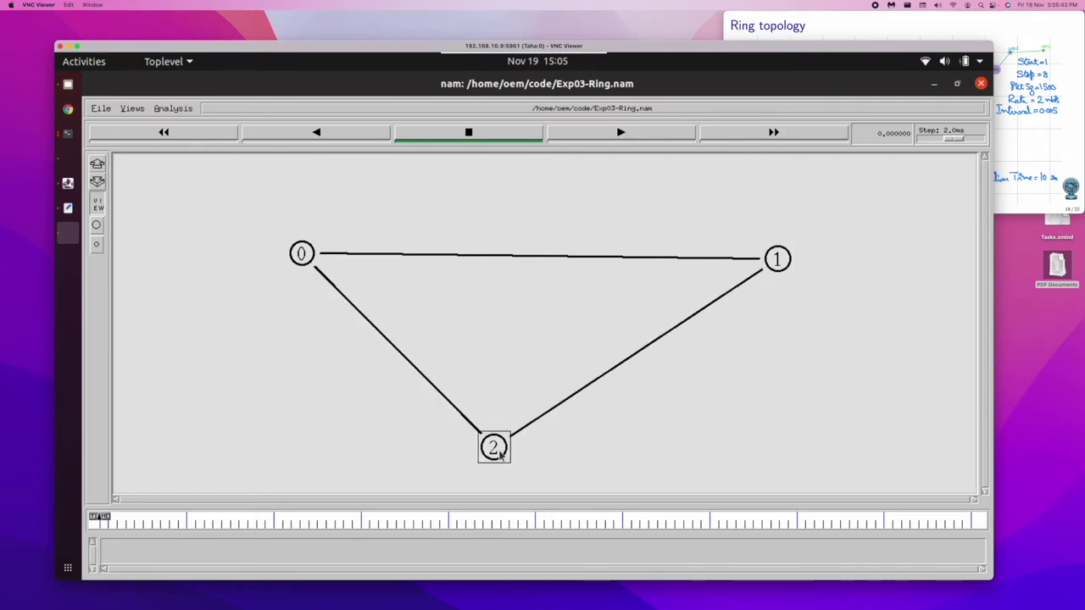
# Play the animation and slow the step down to 158.5us
pyautogui.click(654, 135)
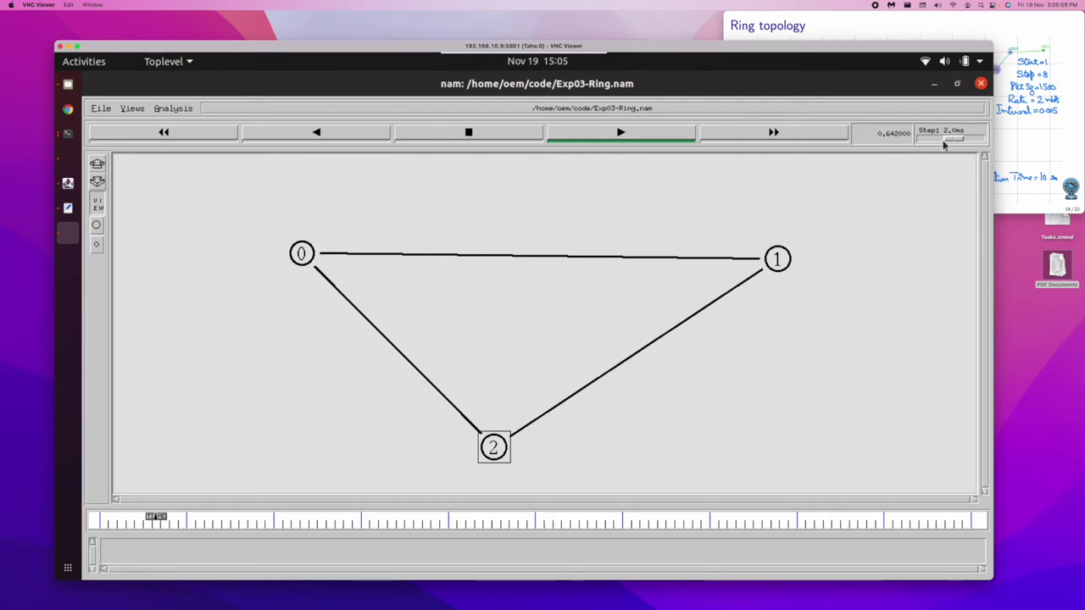
pyautogui.moveTo(952, 141); pyautogui.dragTo(952, 146)
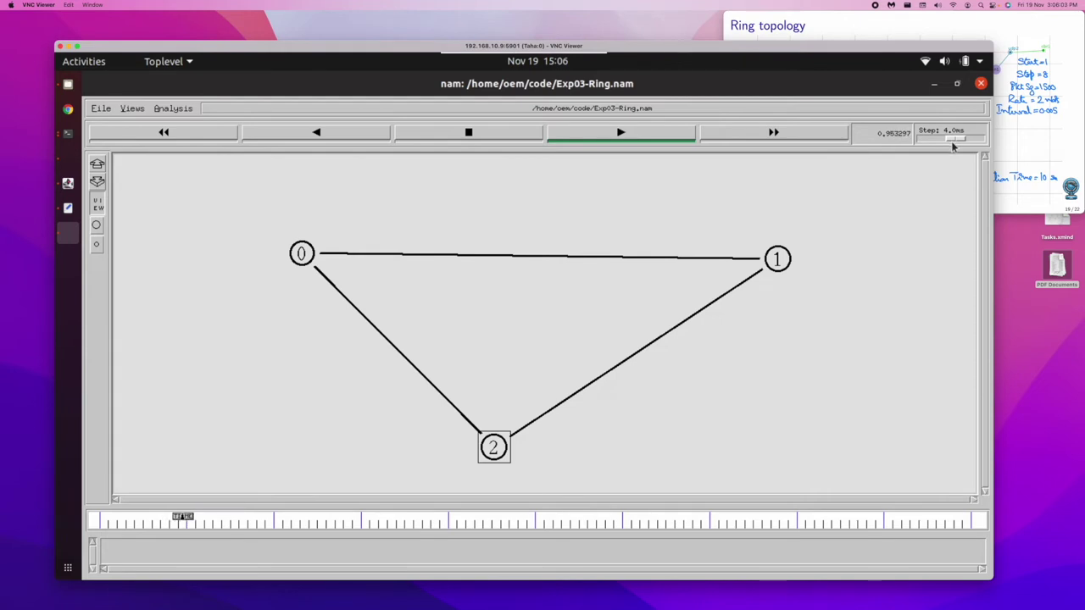
pyautogui.moveTo(952, 145); pyautogui.dragTo(949, 142)
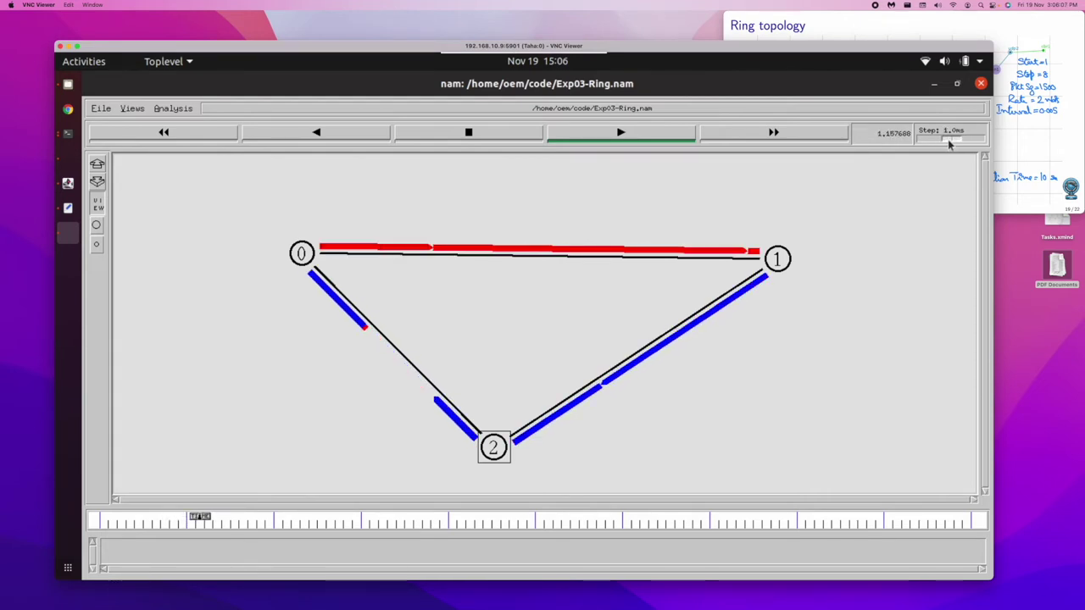
pyautogui.moveTo(949, 143); pyautogui.dragTo(942, 146)
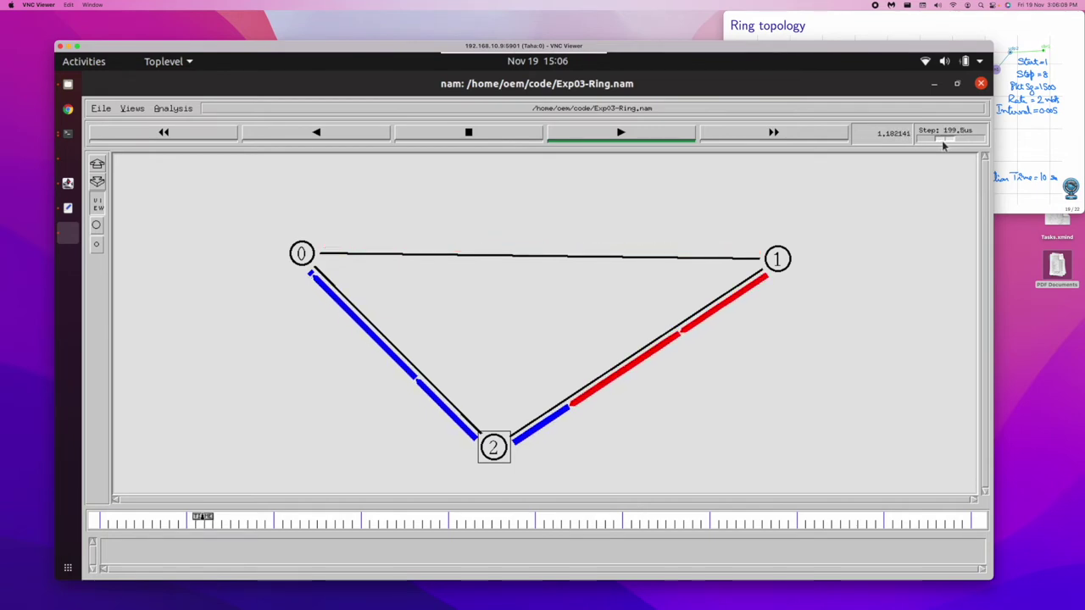
pyautogui.moveTo(942, 146); pyautogui.dragTo(927, 232)
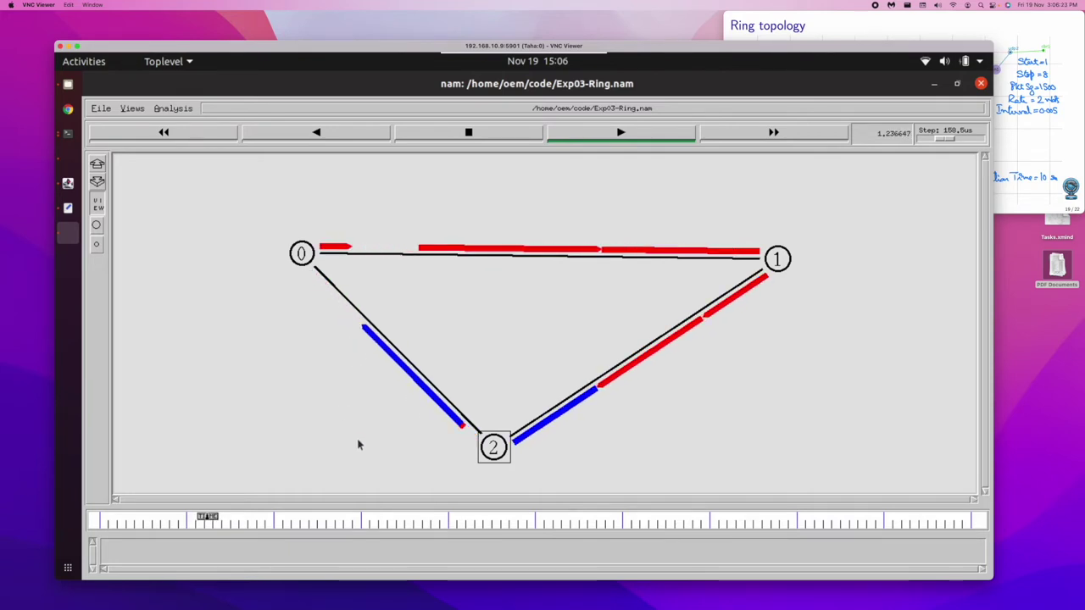
pyautogui.click(519, 135)
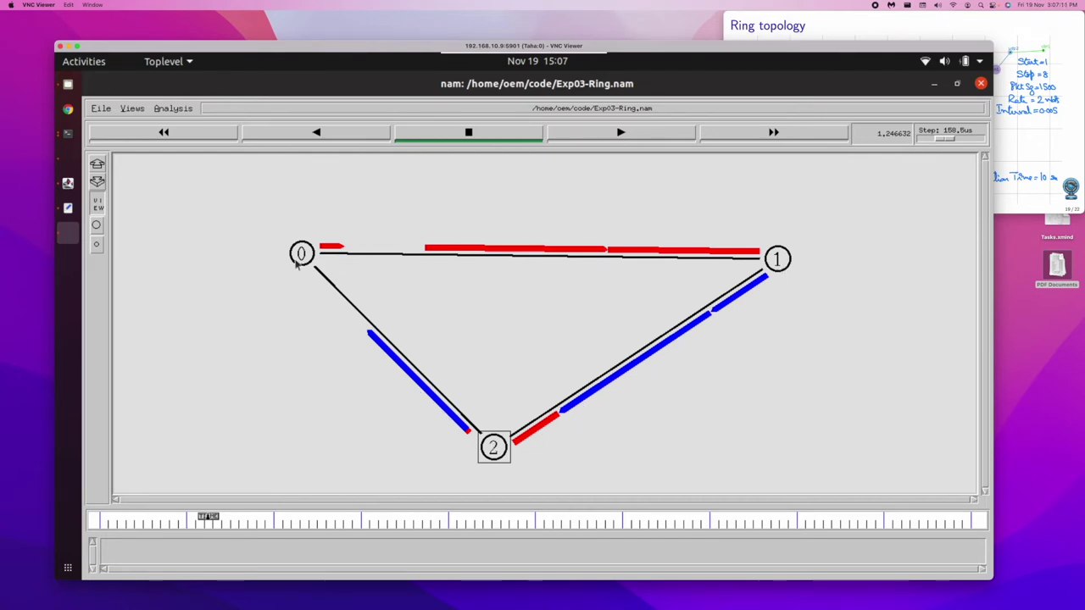
pyautogui.click(632, 134)
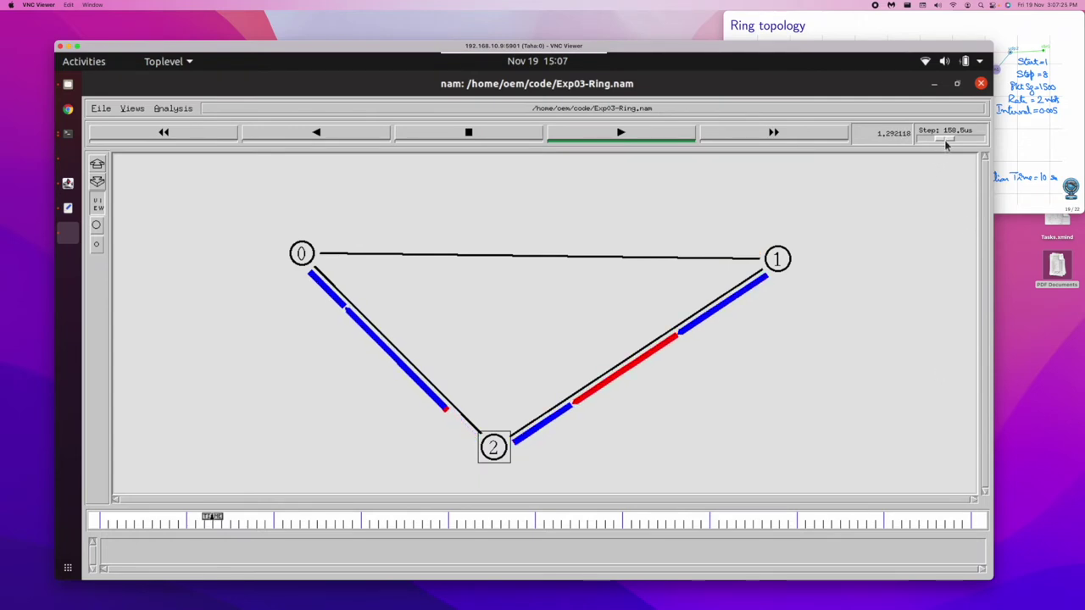
# Speed NAM playback to 6.3ms, then 100.0ms steps, and start closing the animator
pyautogui.moveTo(947, 145); pyautogui.dragTo(957, 143)
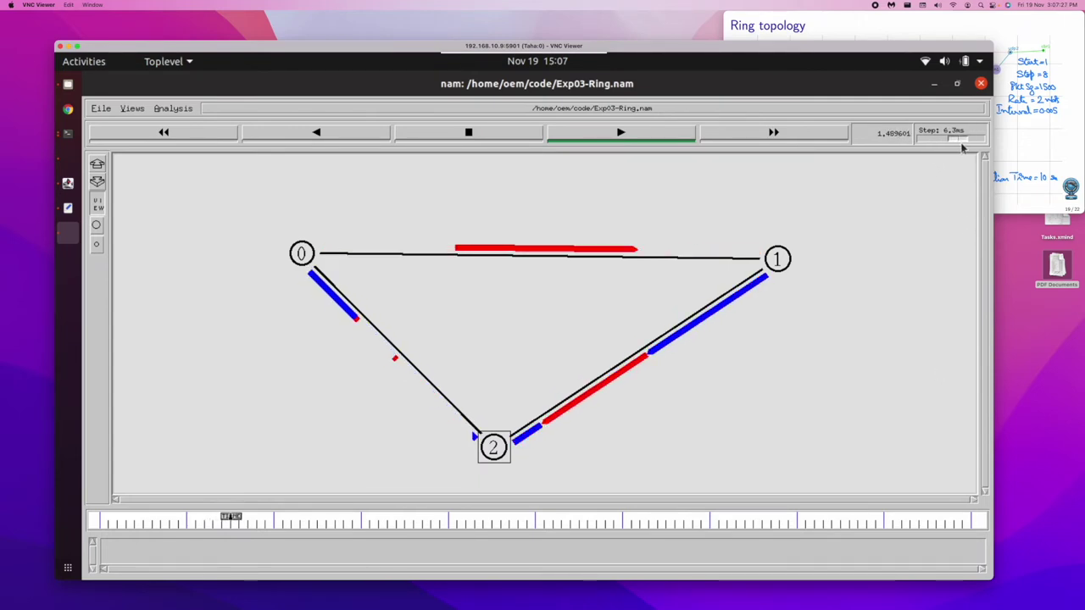
pyautogui.moveTo(962, 143); pyautogui.dragTo(970, 140)
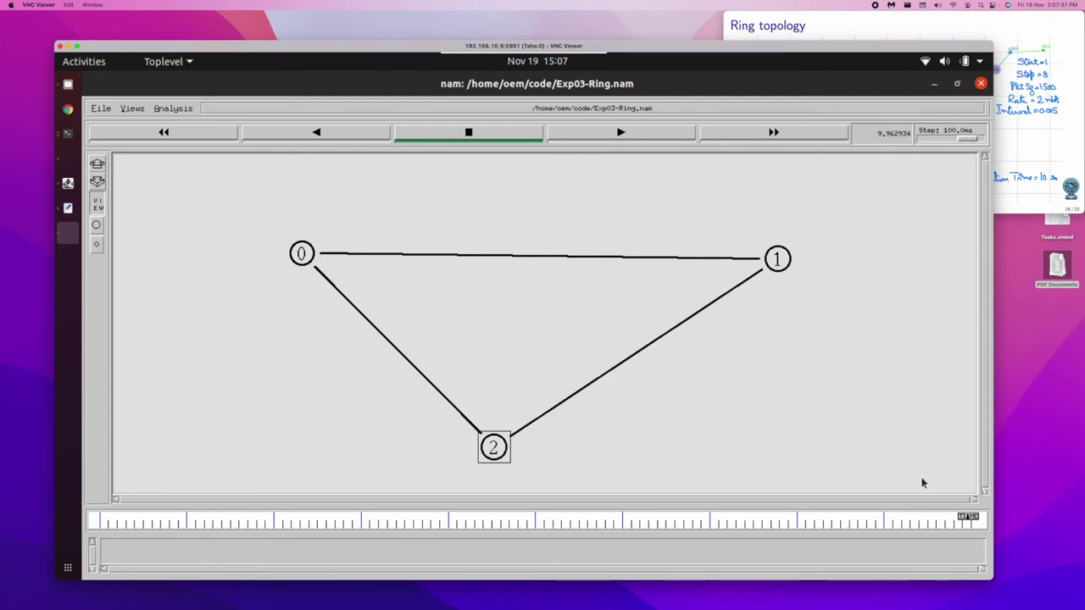
pyautogui.click(100, 108)
# Close the animator and list the code folder's files with ls
pyautogui.click(111, 179)
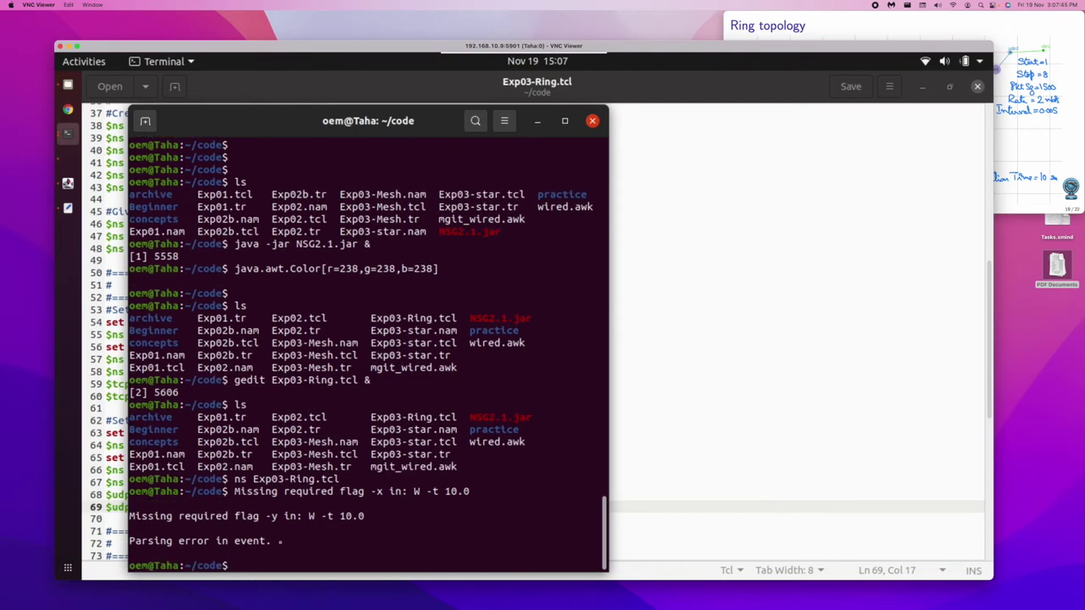
pyautogui.press('Return')
pyautogui.write('ls')
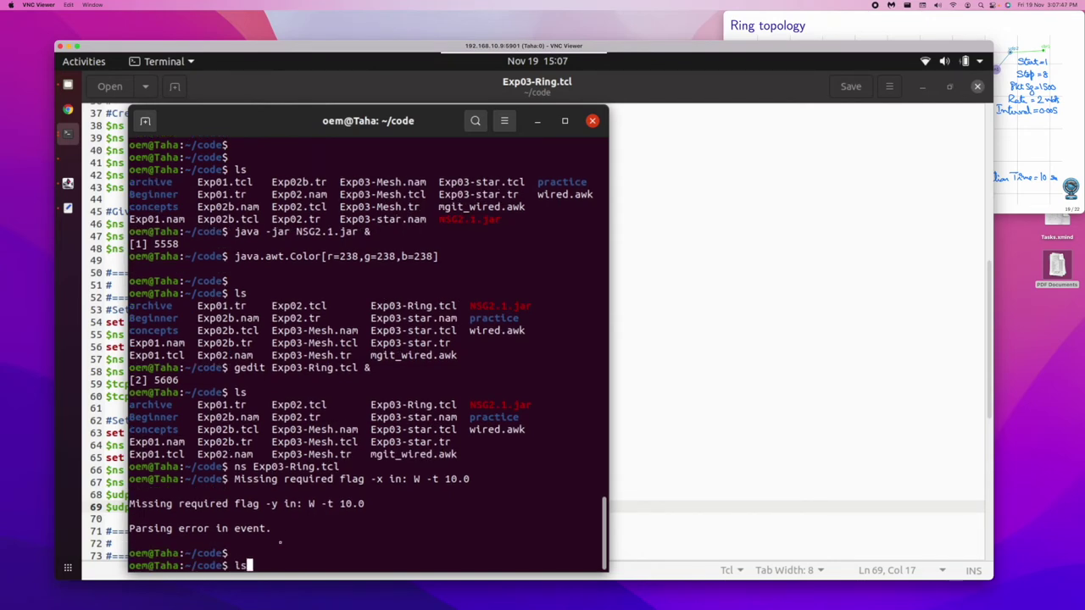
pyautogui.press('Return')
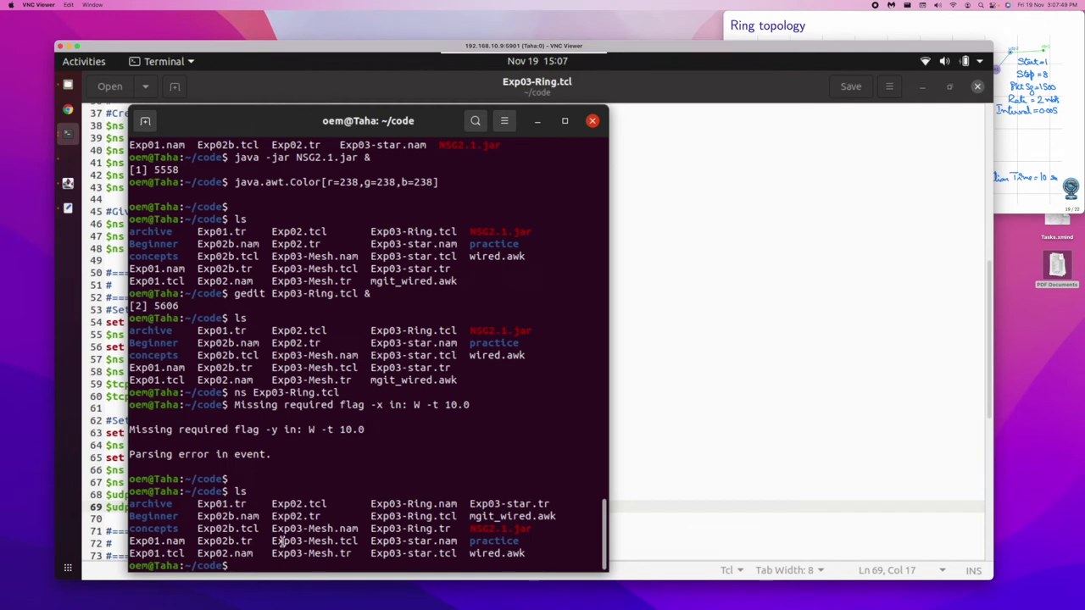
pyautogui.moveTo(407, 528); pyautogui.dragTo(449, 528)
pyautogui.click(356, 566)
# Run 'awk -f mgit_wired.awk' on the Exp03-Ring.tr trace
pyautogui.write('awk ')
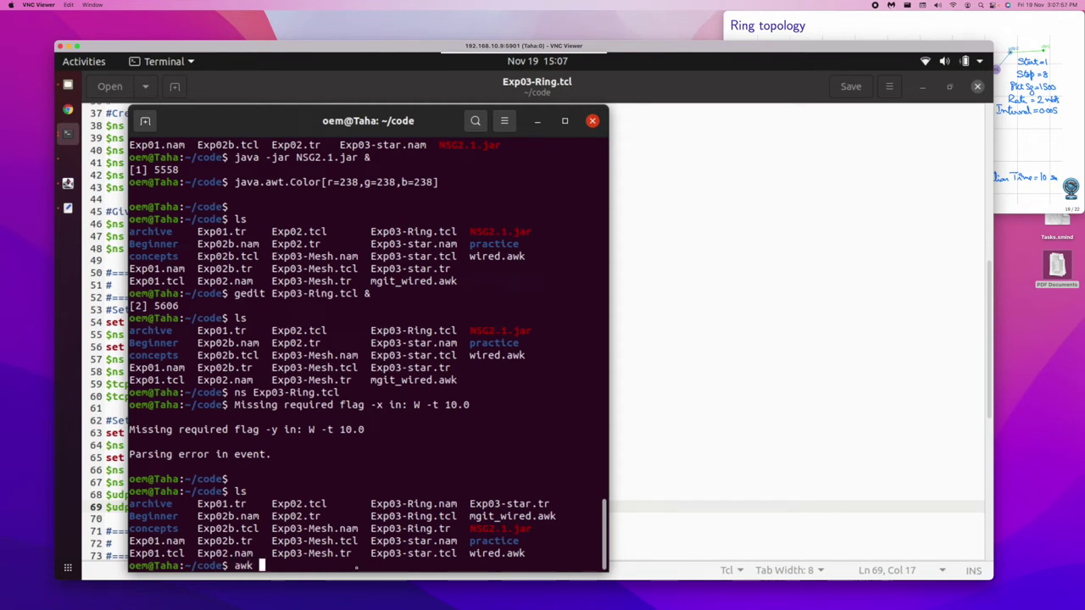
pyautogui.write('-f mgi')
pyautogui.press('Tab')
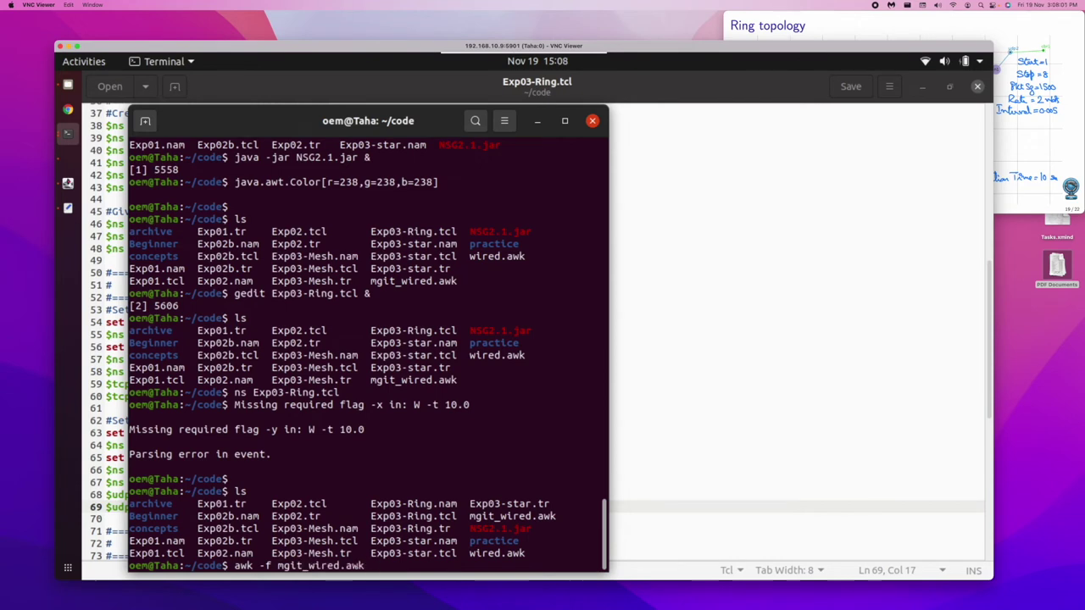
pyautogui.write('Exp')
pyautogui.write('02')
pyautogui.write('3-Ring.')
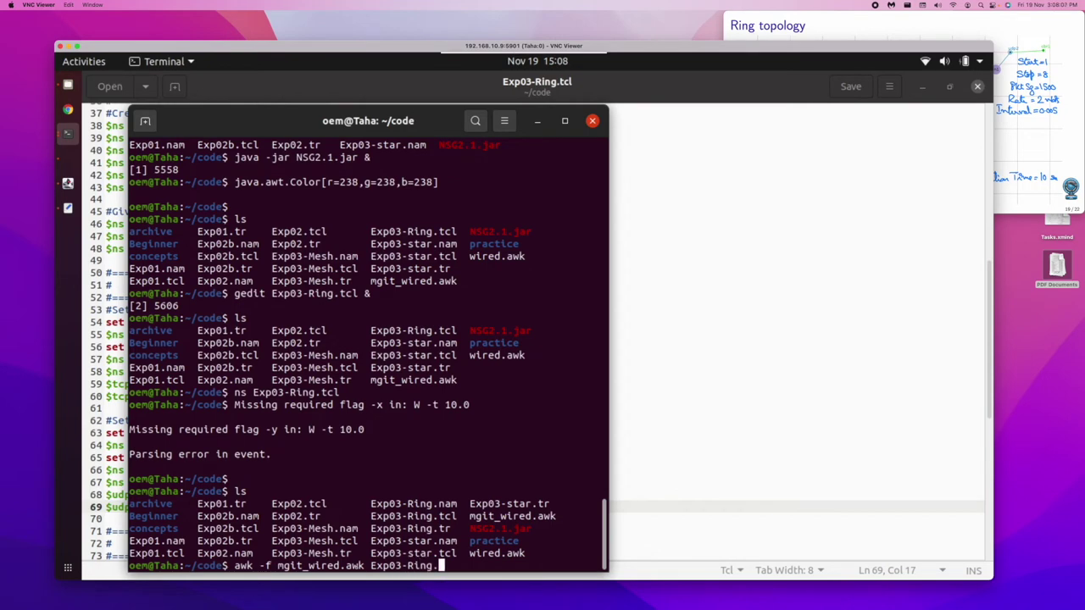
pyautogui.write('tr')
pyautogui.press('Return')
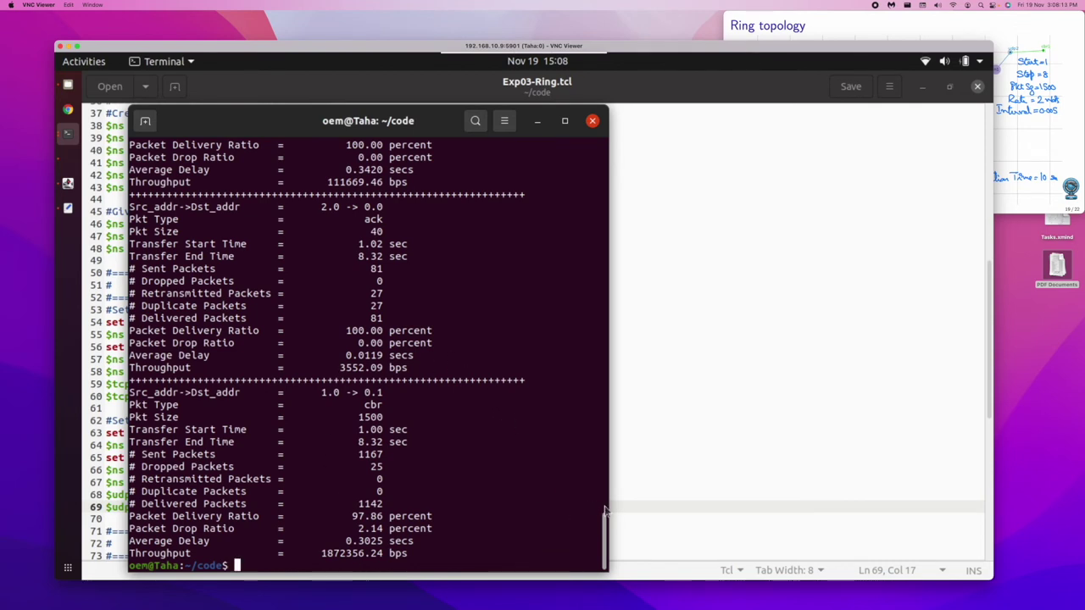
# Scroll the awk per-flow statistics up and shrink the VNC window to reveal the Ring slide
pyautogui.scroll(3, 604, 524)
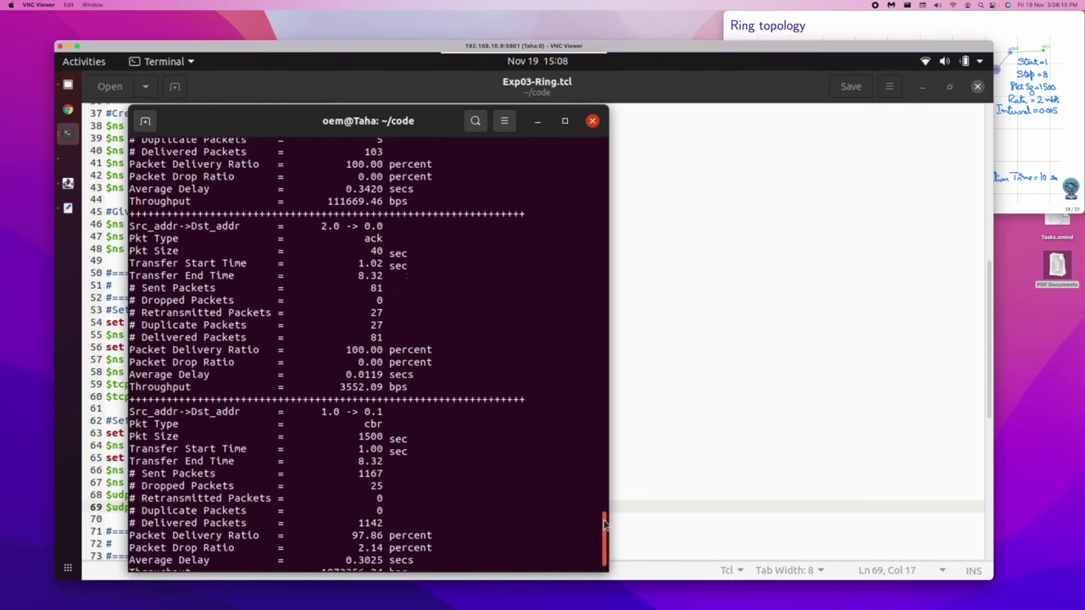
pyautogui.moveTo(604, 523); pyautogui.dragTo(601, 505)
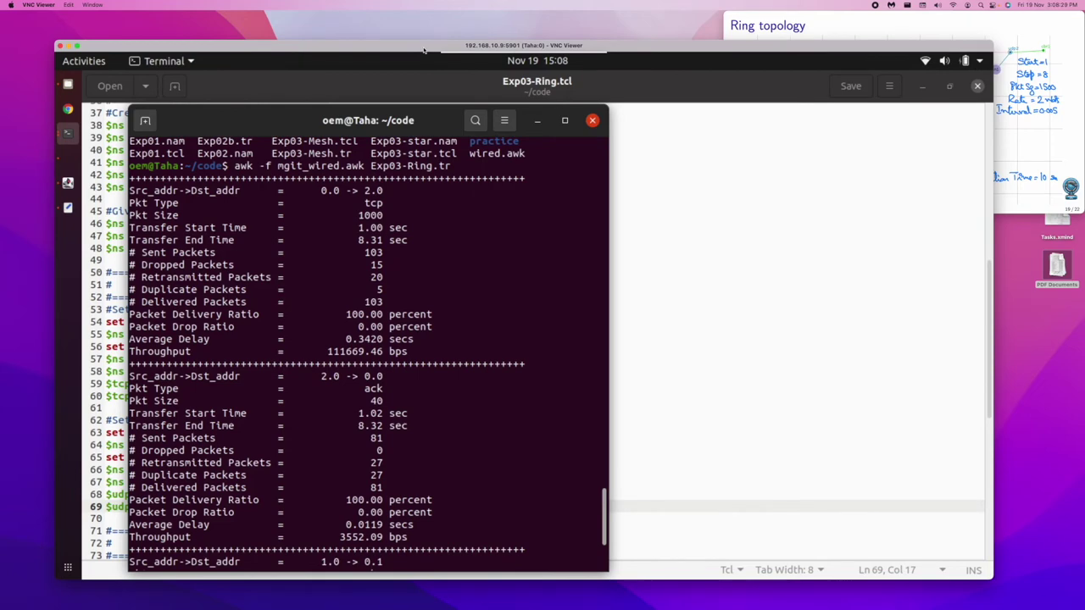
pyautogui.doubleClick(423, 50)
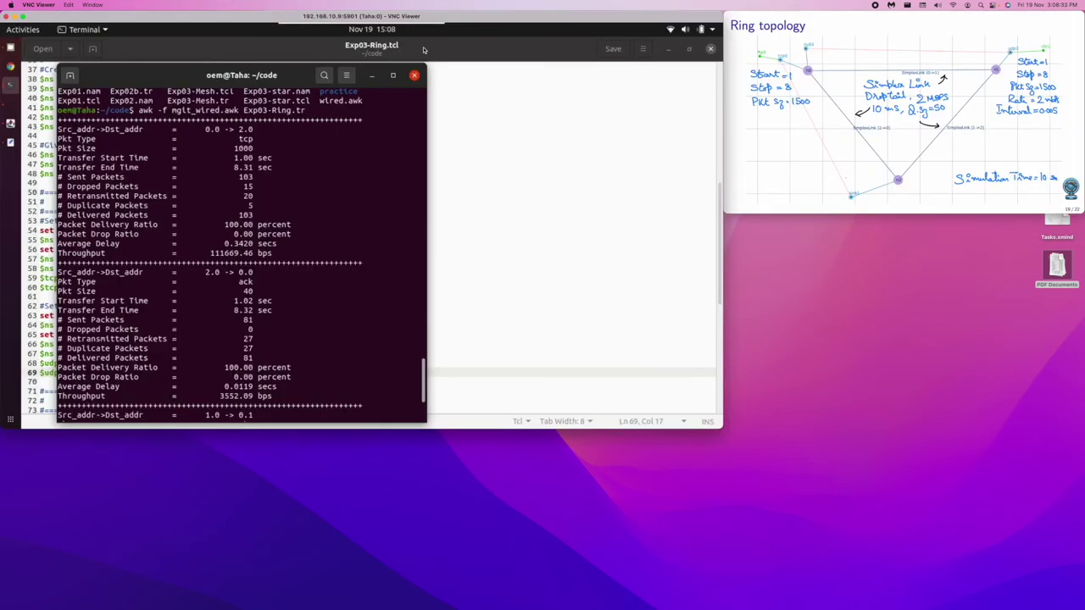
# Snap the Keynote presentation to the right half of the screen
pyautogui.click(812, 18)
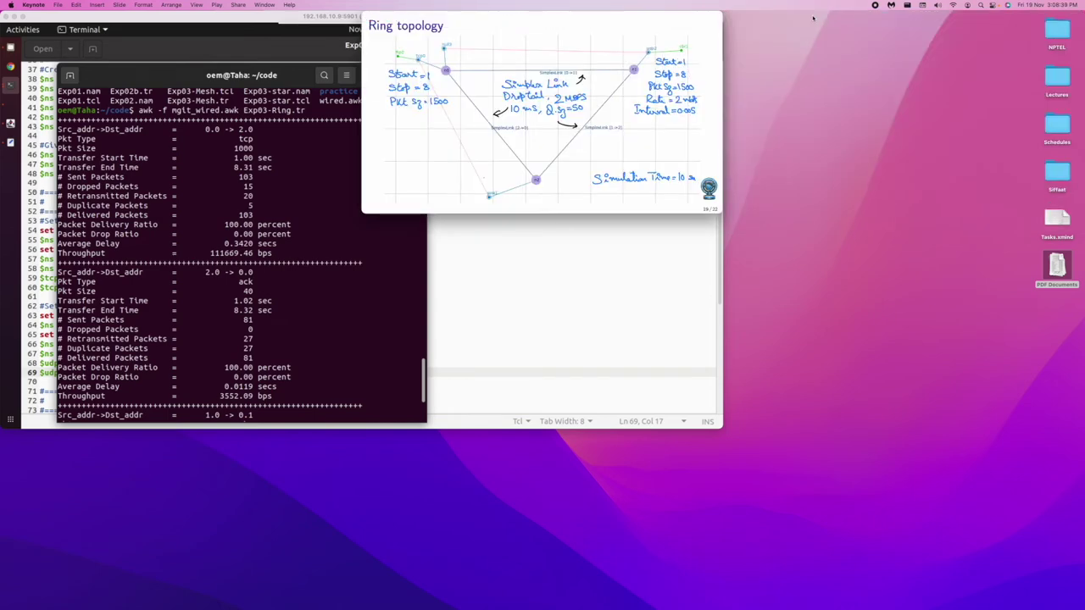
pyautogui.press('super+h')
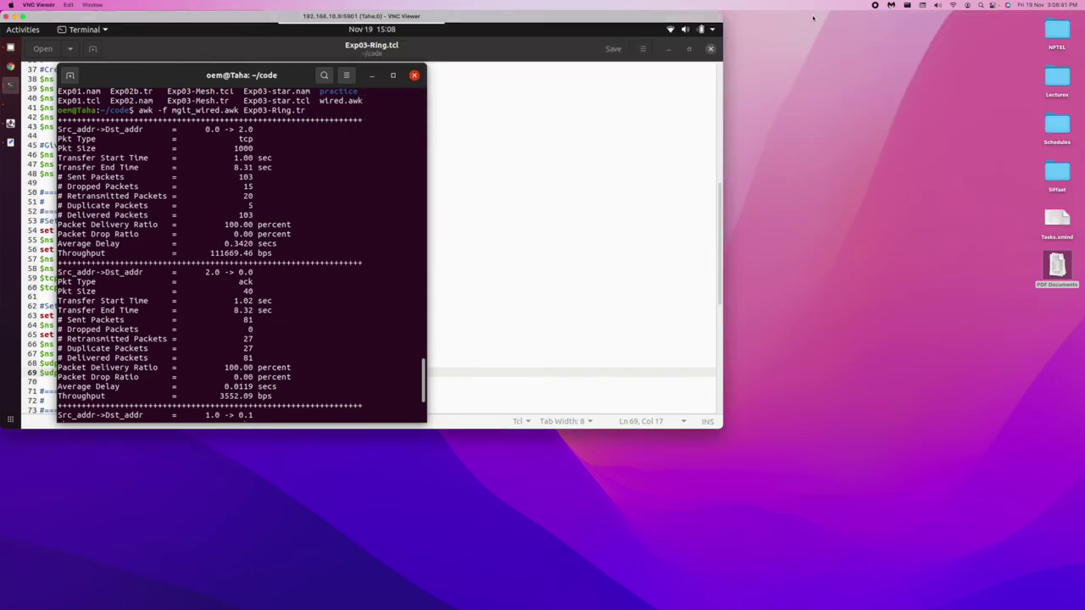
pyautogui.hotkey('ctrl', 'alt', 'Left')
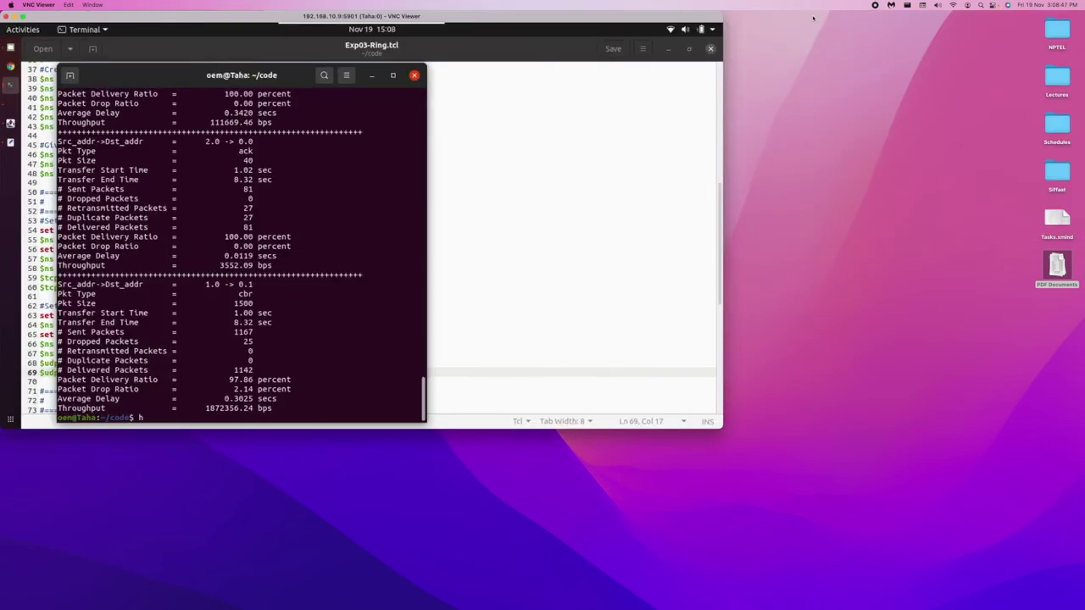
pyautogui.press('super+Tab')
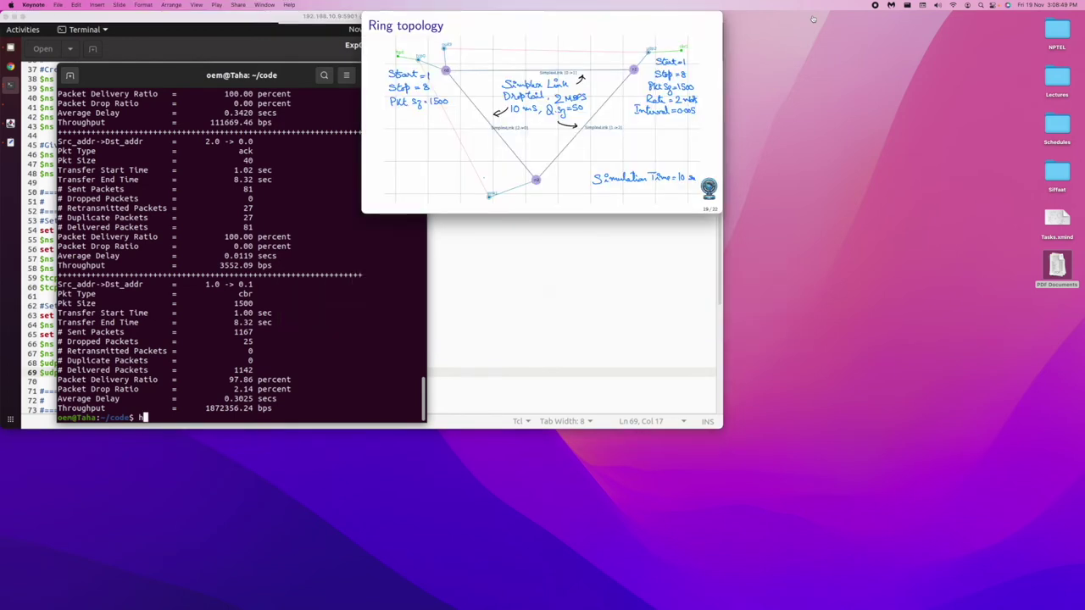
pyautogui.click(907, 5)
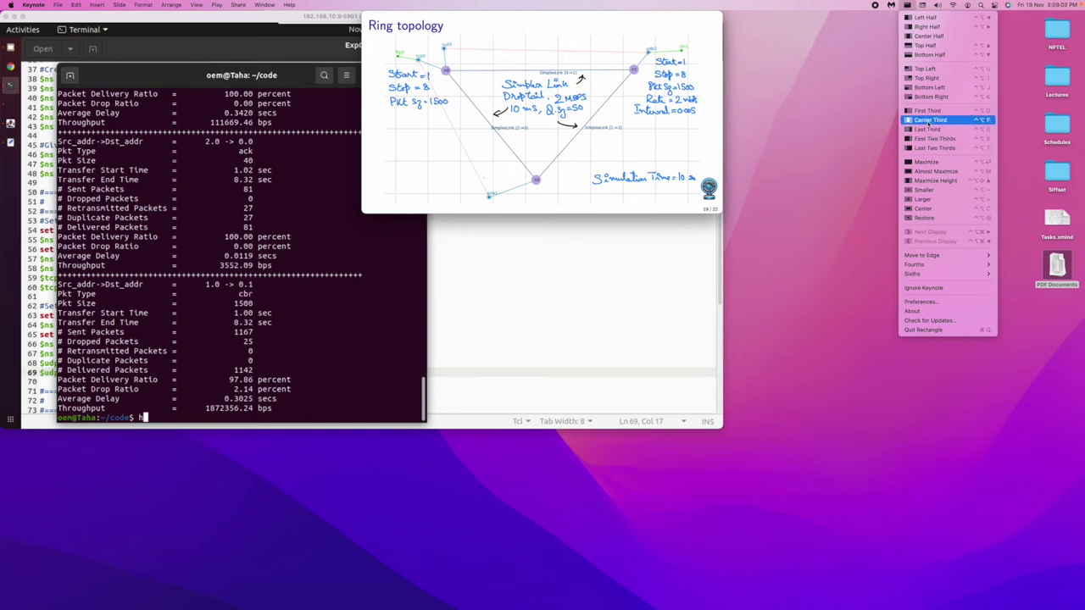
pyautogui.click(925, 27)
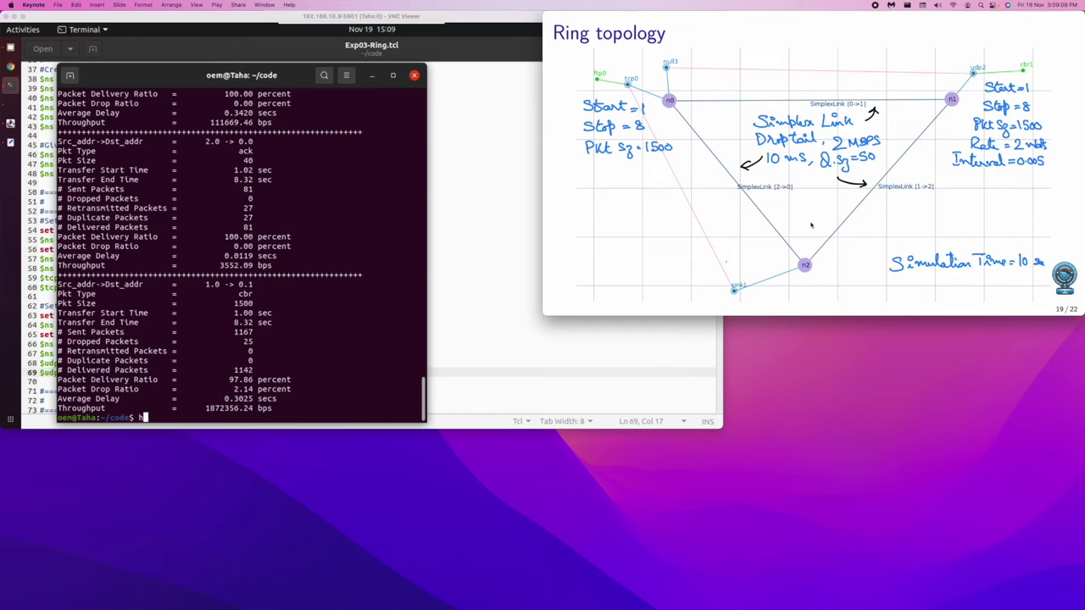
# Advance to the Performance parameters slide and scroll the terminal's awk output into view beside it
pyautogui.click(811, 224)
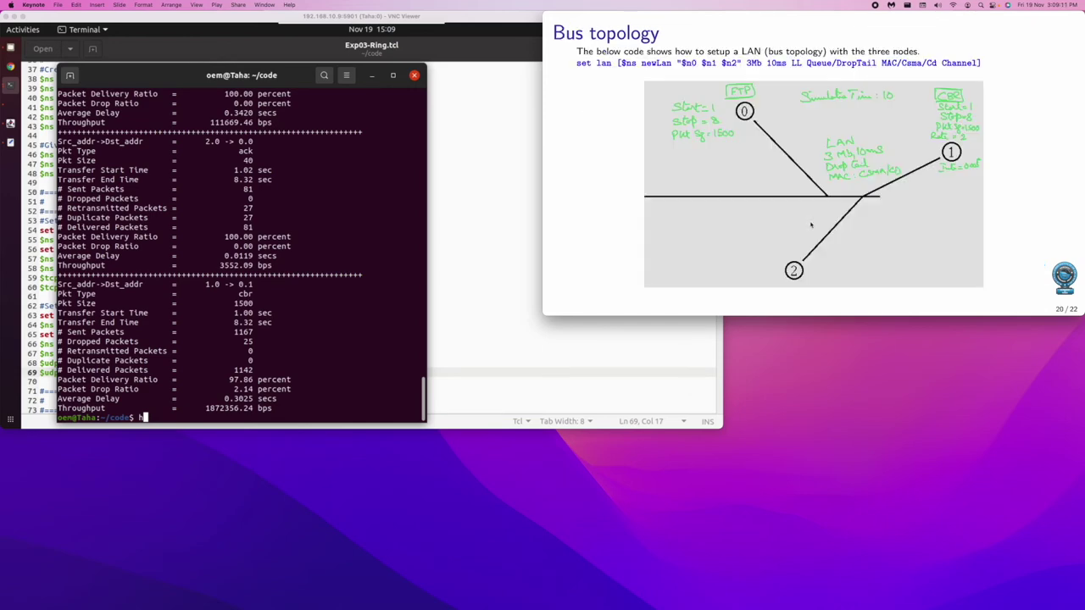
pyautogui.click(810, 224)
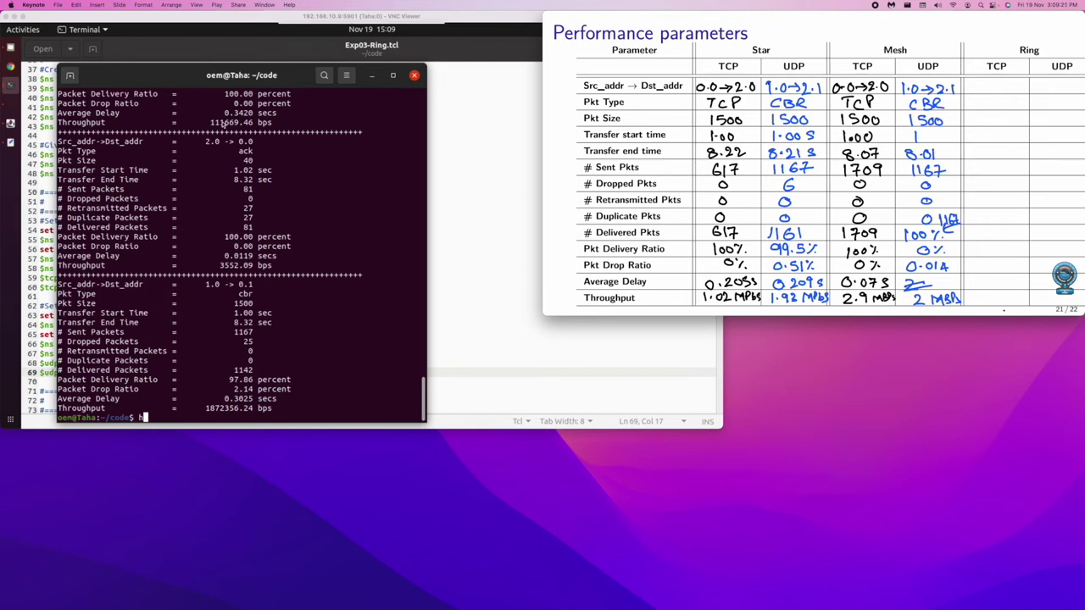
pyautogui.click(248, 75)
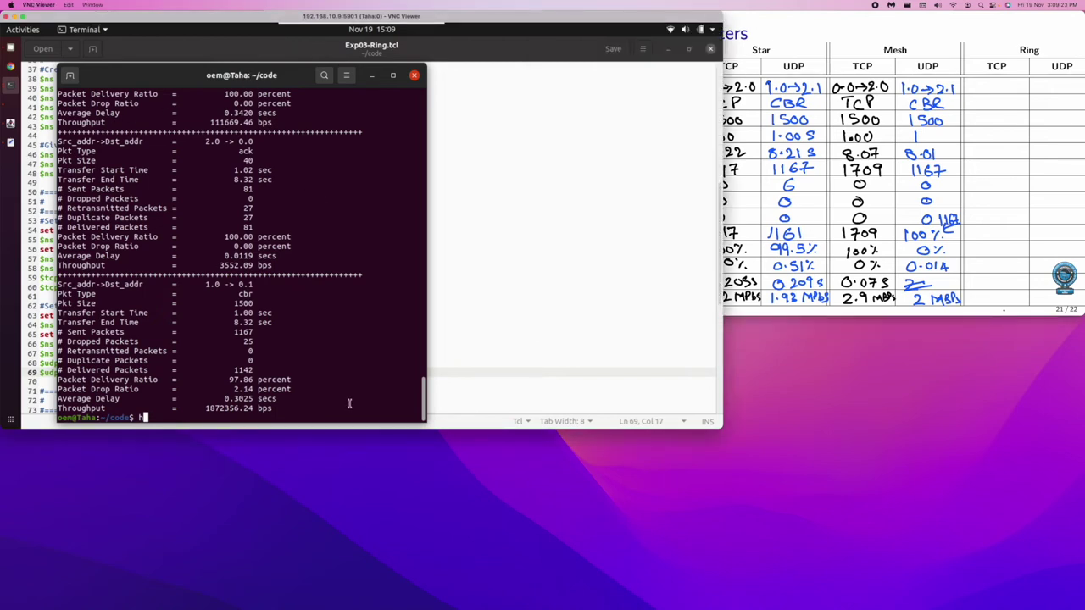
pyautogui.press('BackSpace')
pyautogui.moveTo(425, 396); pyautogui.dragTo(423, 378)
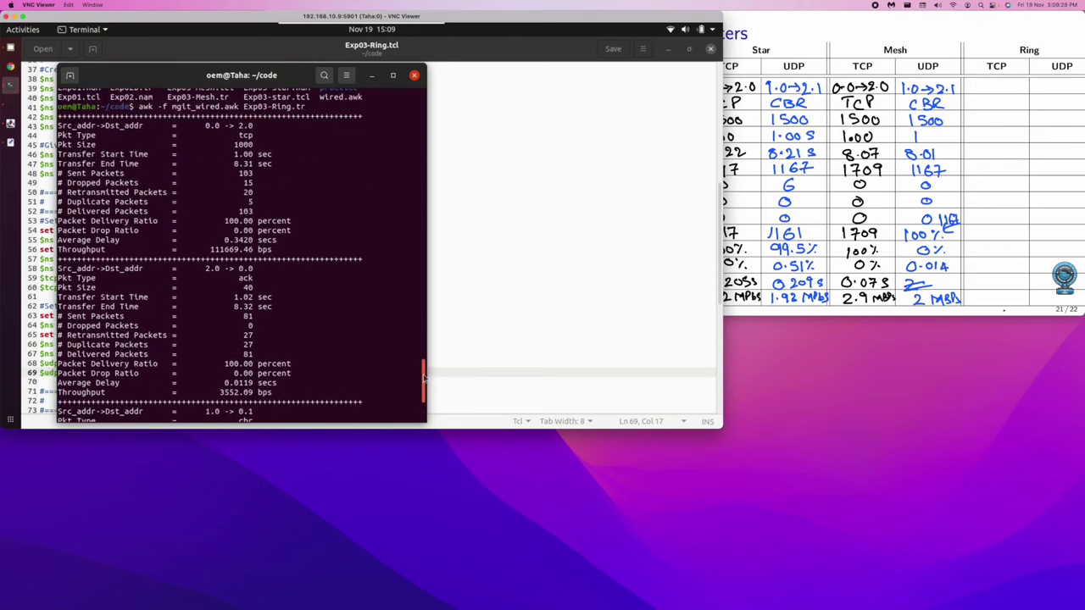
pyautogui.click(885, 19)
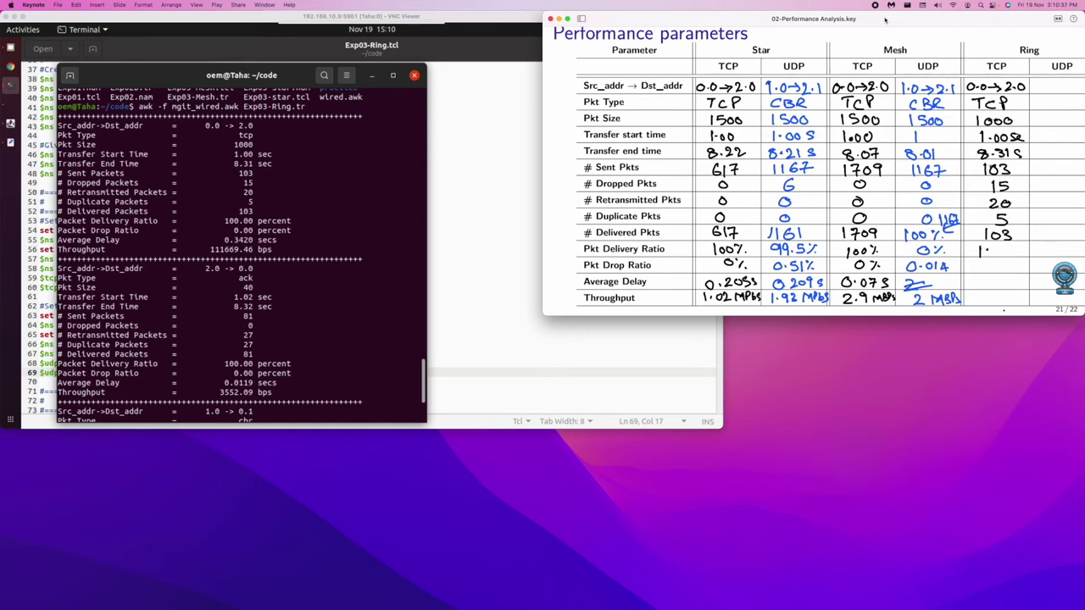
# Write 100% as the Ring TCP delivery ratio in the performance table
pyautogui.moveTo(989, 248); pyautogui.dragTo(997, 249)
# Write 100% delivery ratio, 0% drop ratio and 0.34 s average delay, correcting a wrong digit
pyautogui.moveTo(1008, 245); pyautogui.dragTo(1002, 256)
pyautogui.moveTo(992, 263); pyautogui.dragTo(1006, 268)
pyautogui.moveTo(976, 280); pyautogui.dragTo(974, 281)
pyautogui.moveTo(983, 287); pyautogui.dragTo(998, 289)
pyautogui.hotkey('ctrl', 'z')
pyautogui.moveTo(998, 280); pyautogui.dragTo(1013, 289)
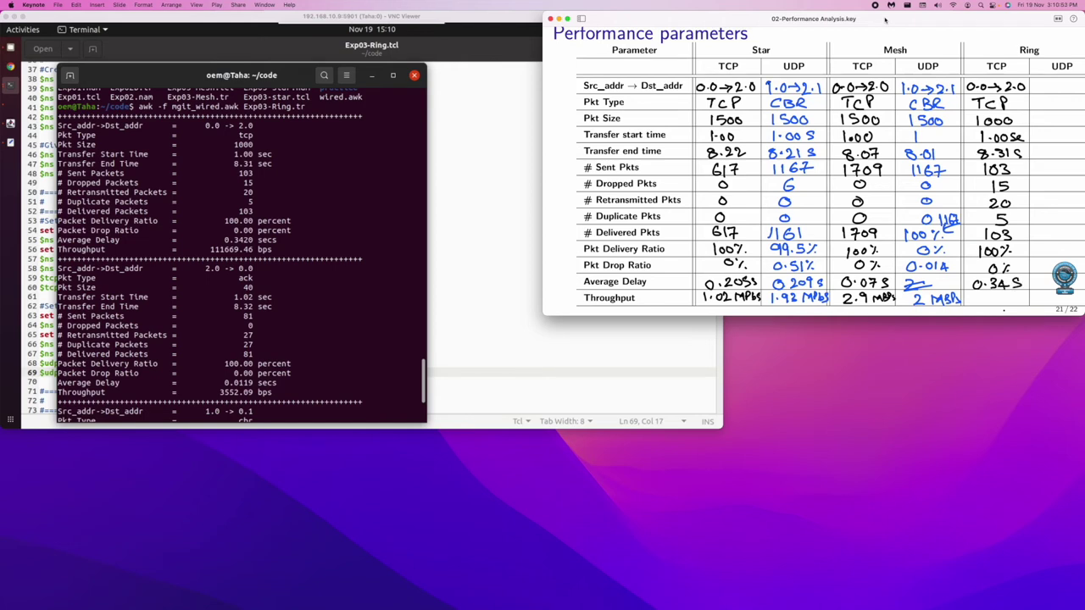
# Write 112 Kbps as the Ring TCP throughput
pyautogui.moveTo(976, 294); pyautogui.dragTo(982, 306)
pyautogui.moveTo(987, 297); pyautogui.dragTo(1021, 304)
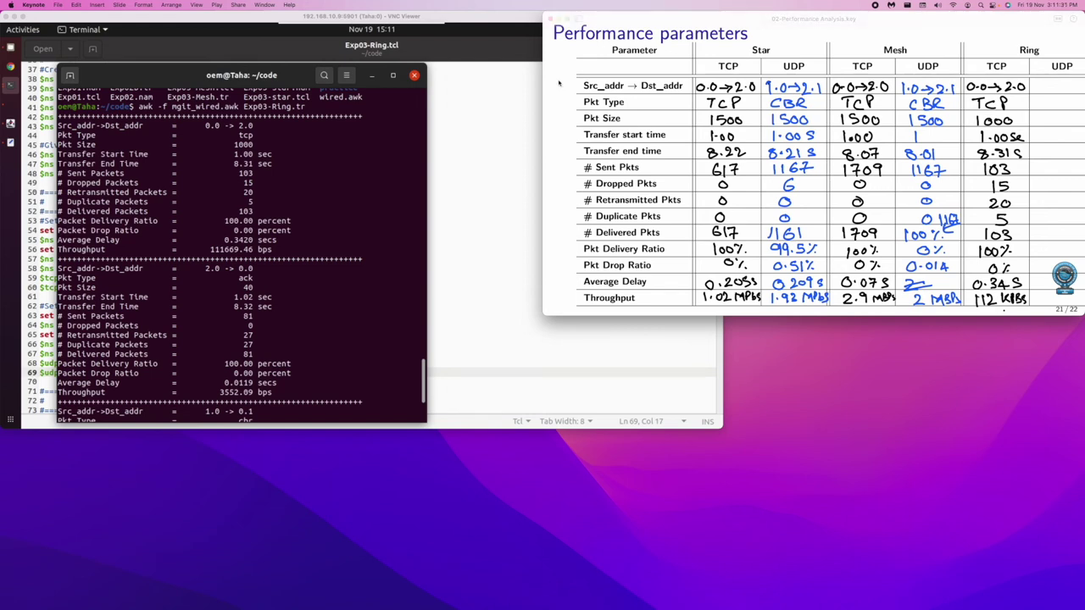
pyautogui.click(483, 38)
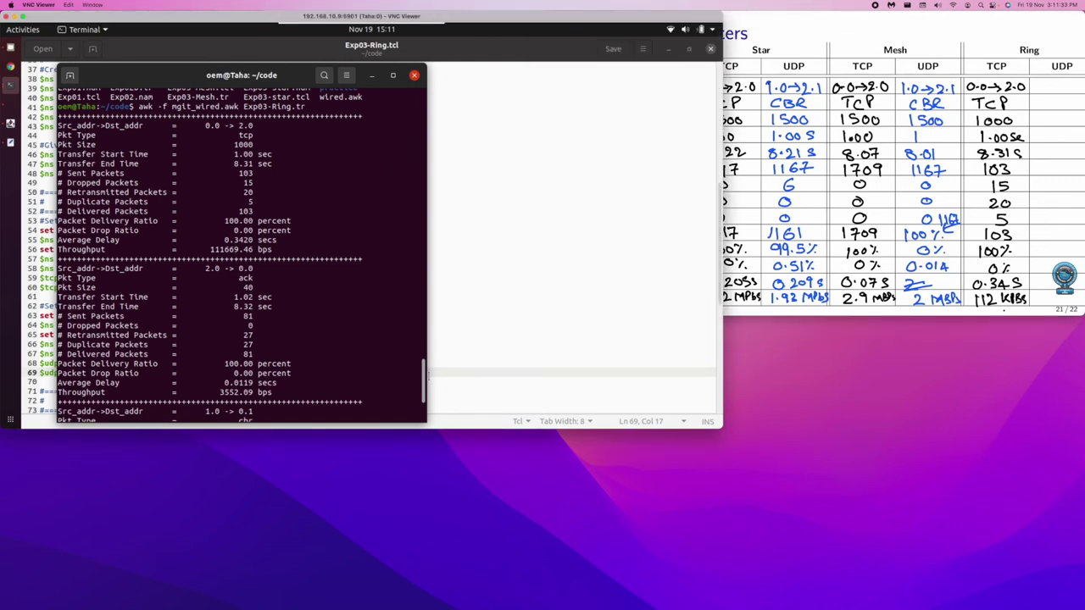
# Look up the ring CBR flow stats in Terminal (1167 sent, 25 dropped, 1142 delivered), then return to the table slide
pyautogui.hotkey('alt', 'Tab')
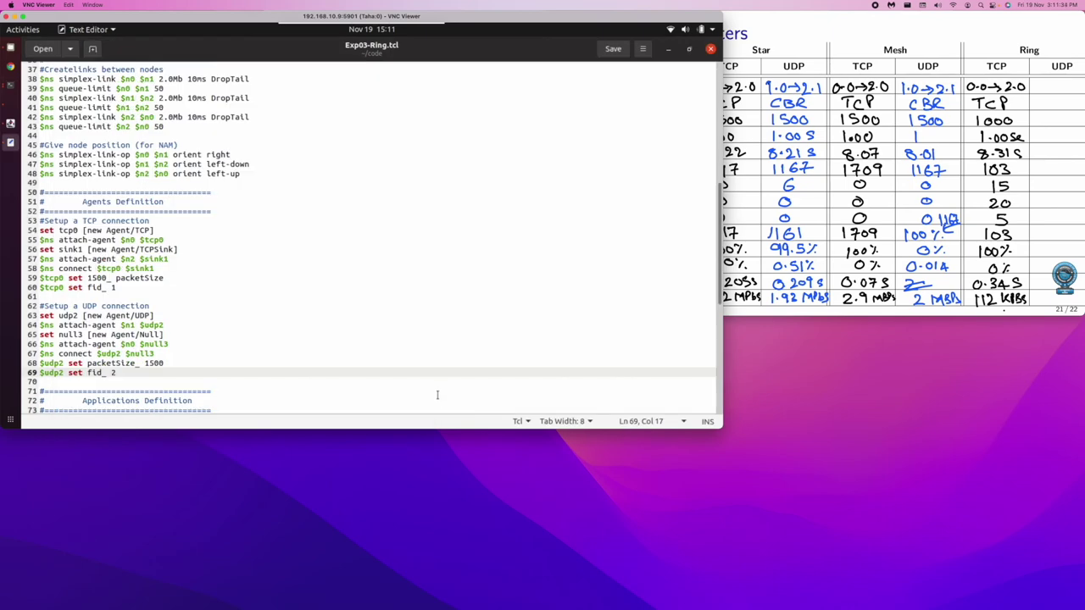
pyautogui.click(12, 90)
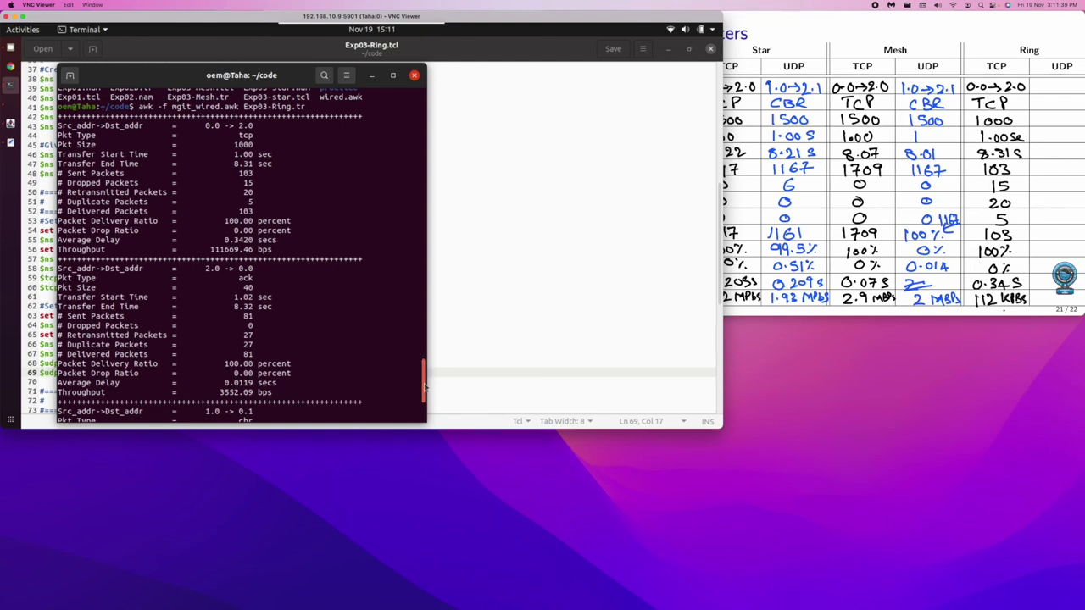
pyautogui.scroll(-2, 425, 389)
pyautogui.scroll(-3, 424, 394)
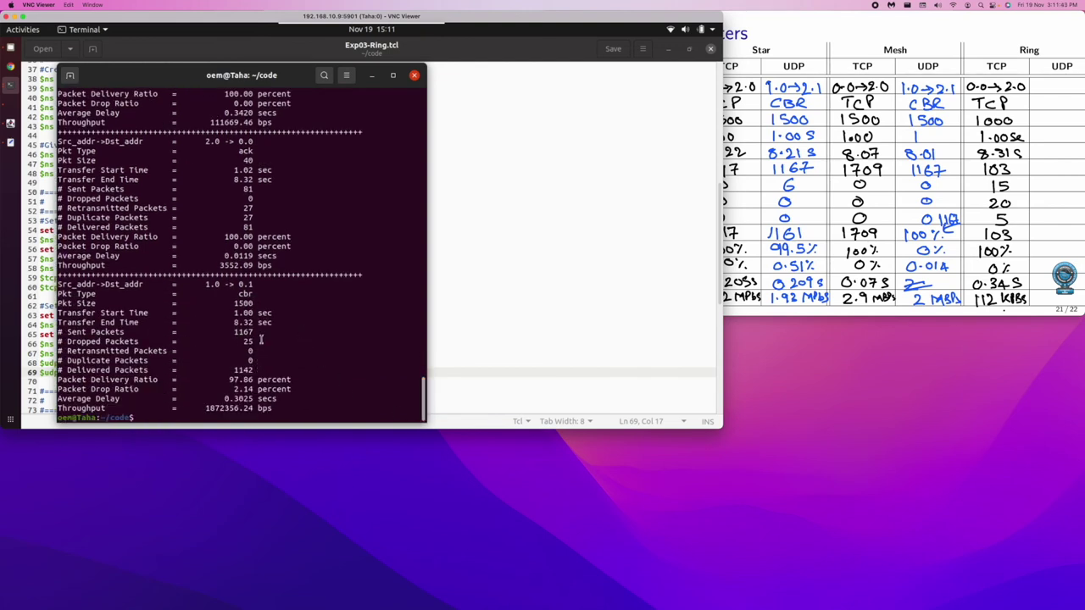
pyautogui.click(890, 16)
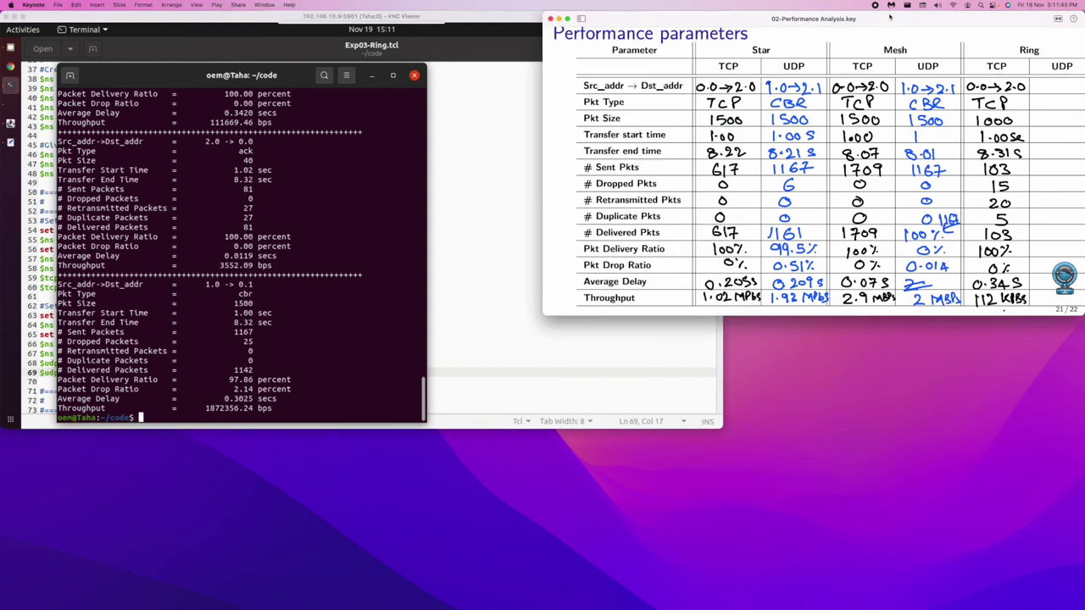